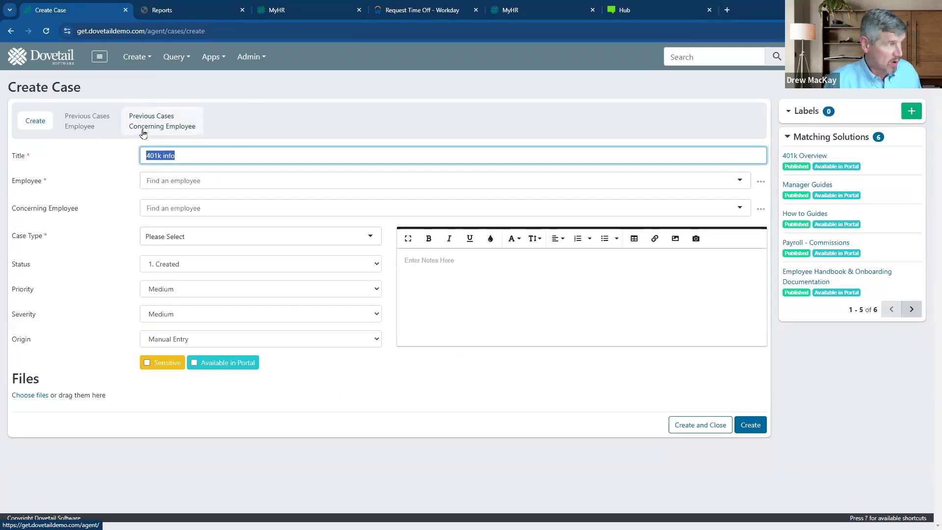
- Change the case title from '401k info' to 'HSA contribution error'
text(H)
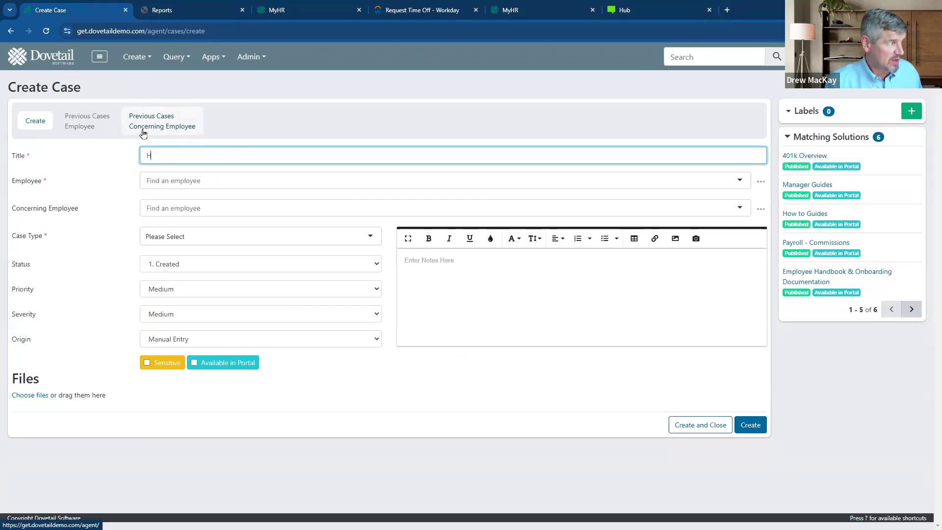
text(SA contribution error)
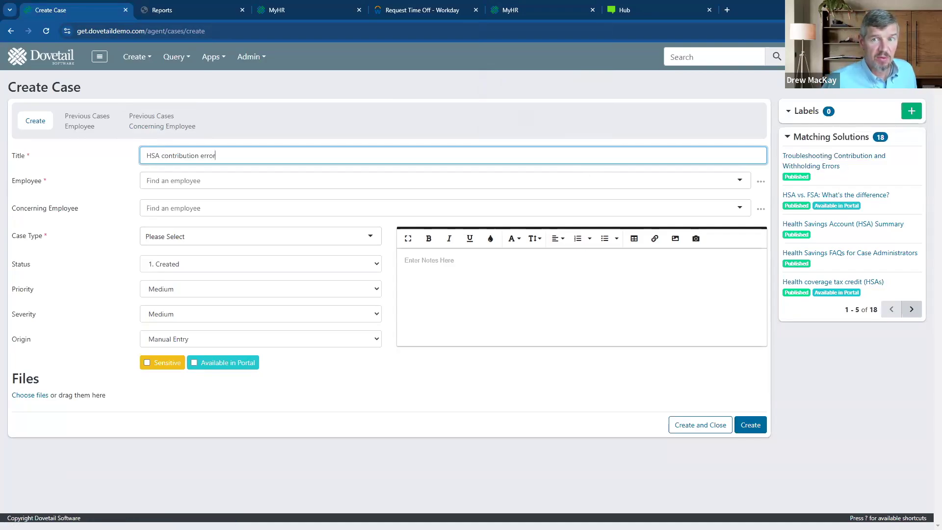
click(242, 180)
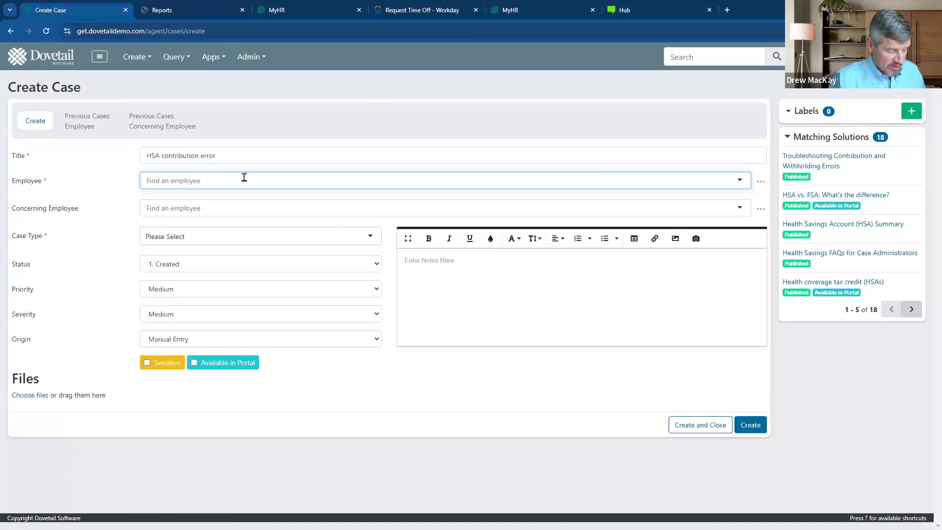
- Fill in the matching employee found by typing 'k' and review their 732 previous cases
text(k)
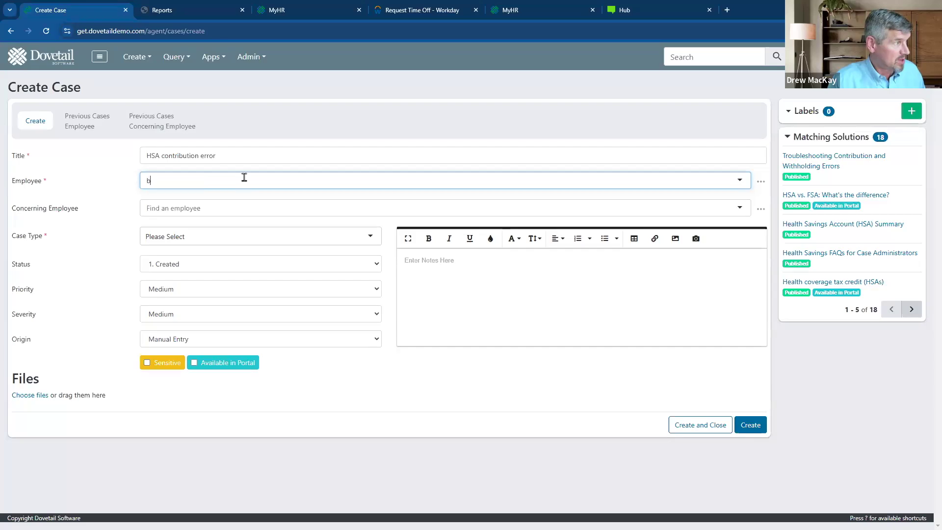
click(216, 191)
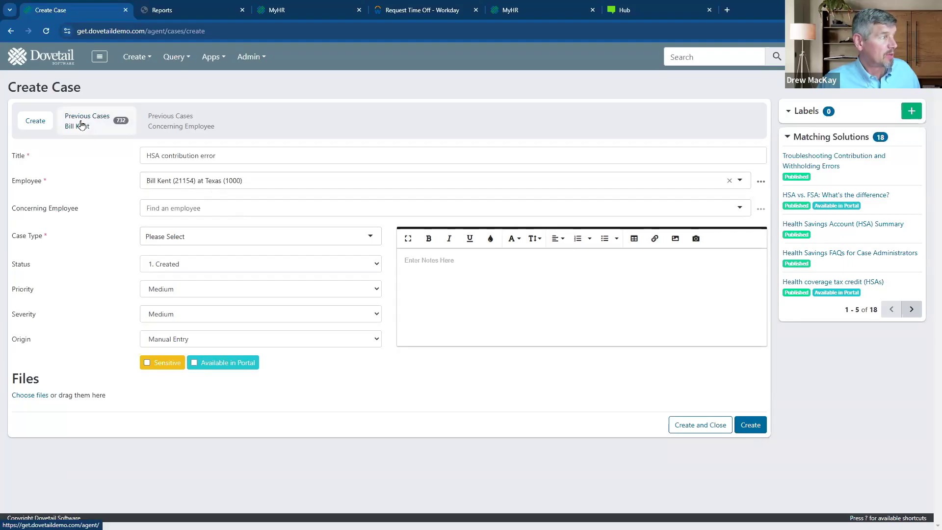
click(82, 125)
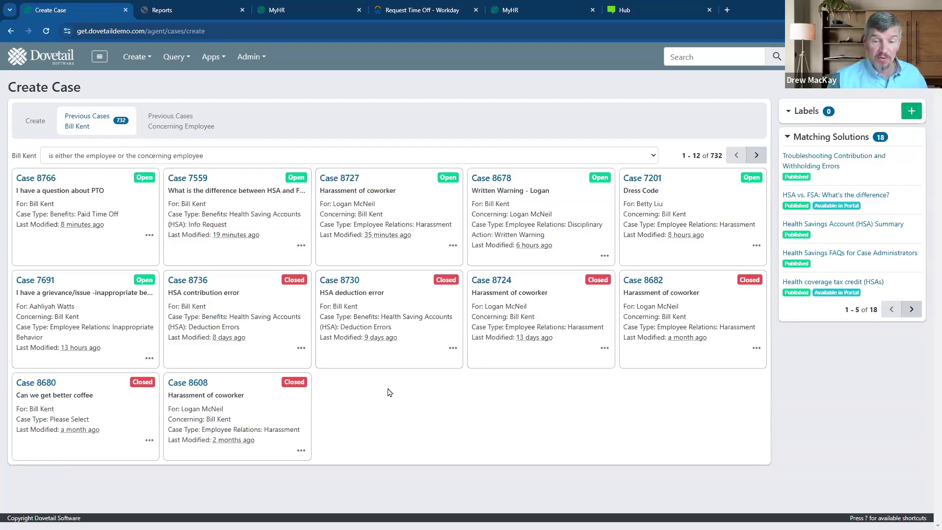
click(27, 125)
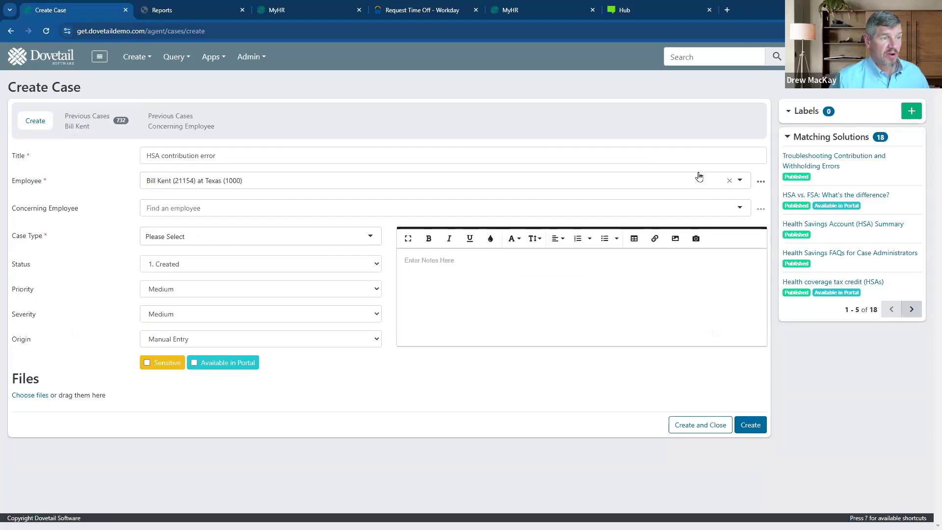
click(760, 184)
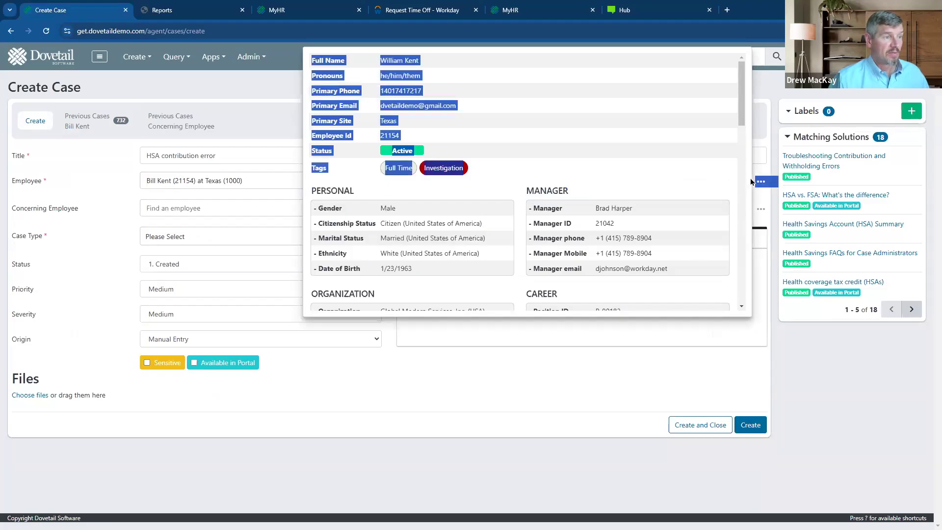
click(760, 181)
click(759, 182)
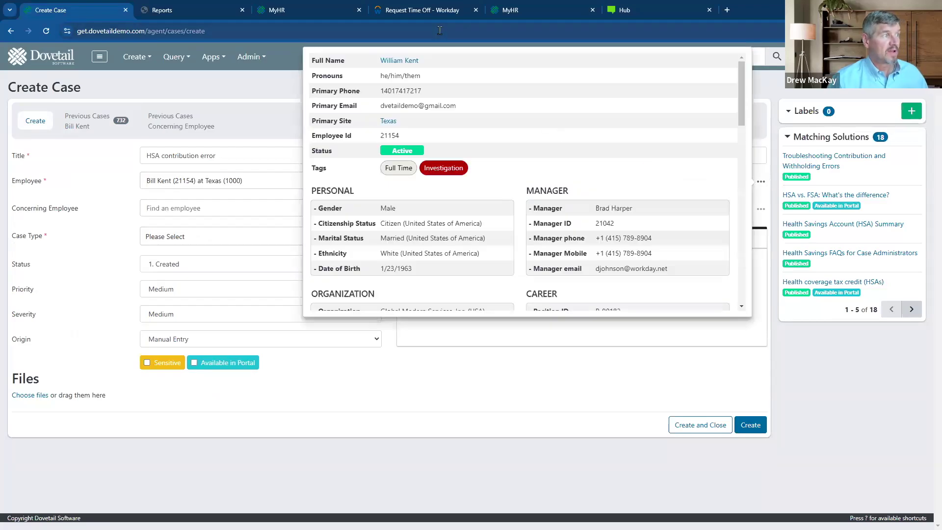
mouse_move(313, 58)
mouse_down()
mouse_move(345, 152)
mouse_move(353, 109)
mouse_move(314, 60)
mouse_move(320, 74)
mouse_up()
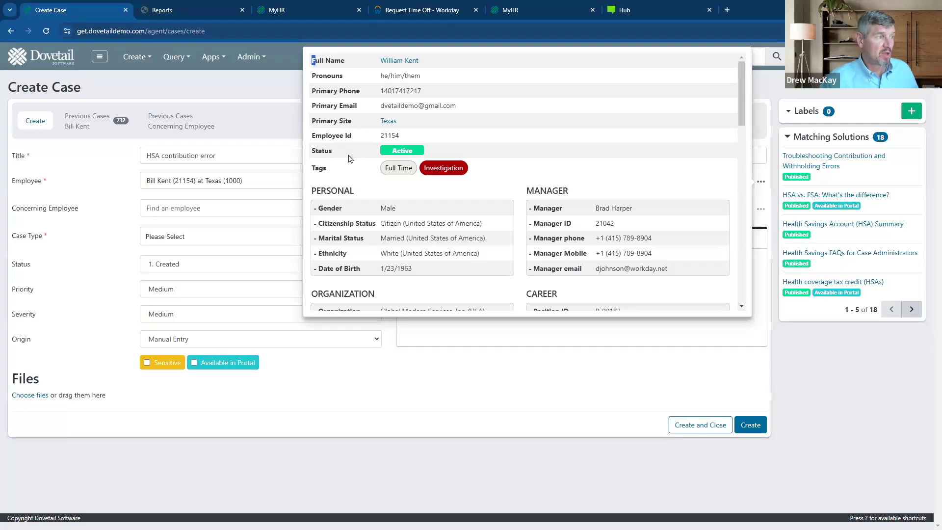
scroll(538, 172, down, 2)
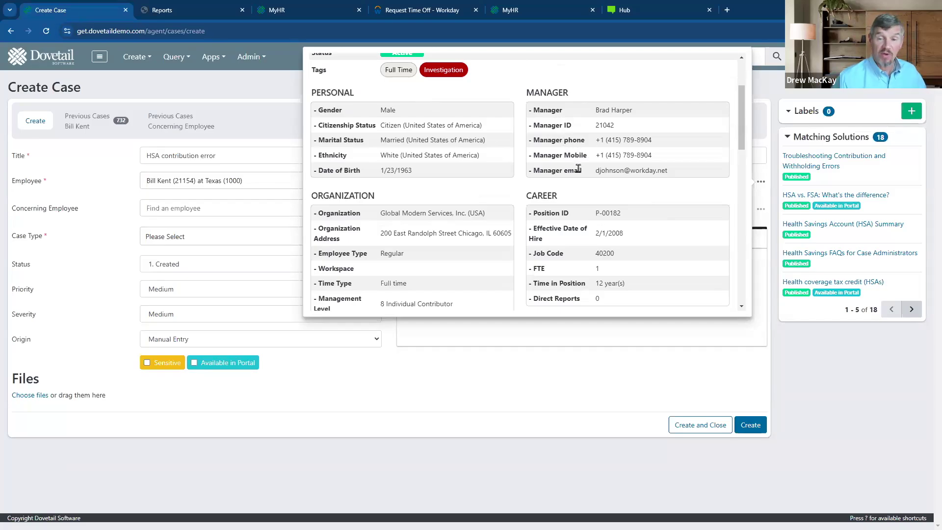
scroll(579, 169, down, 3)
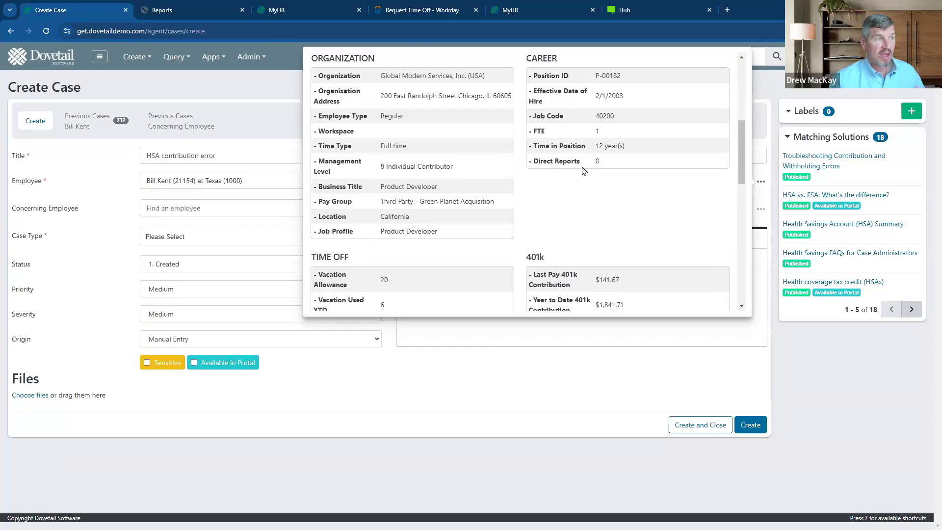
scroll(584, 171, up, 5)
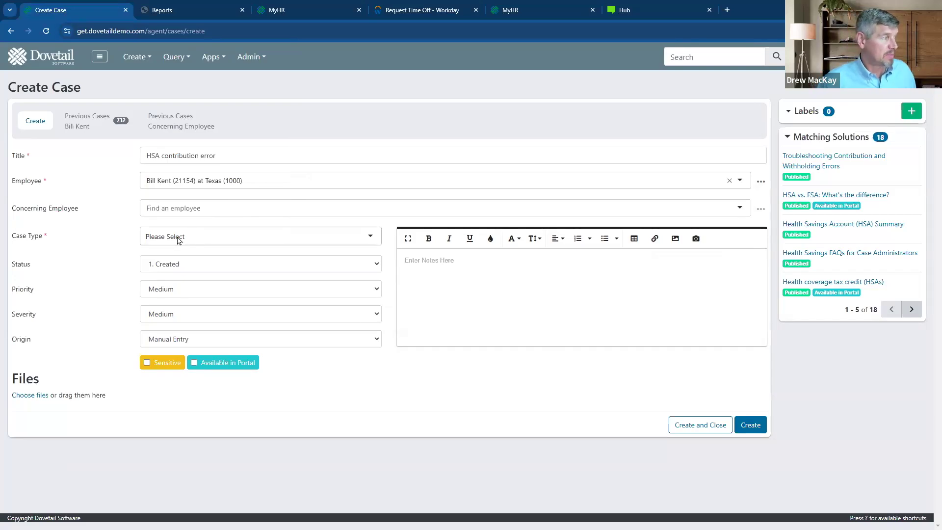
- Set the case type to Benefits › Health Saving Accounts (HSA) › Deduction Errors
click(179, 239)
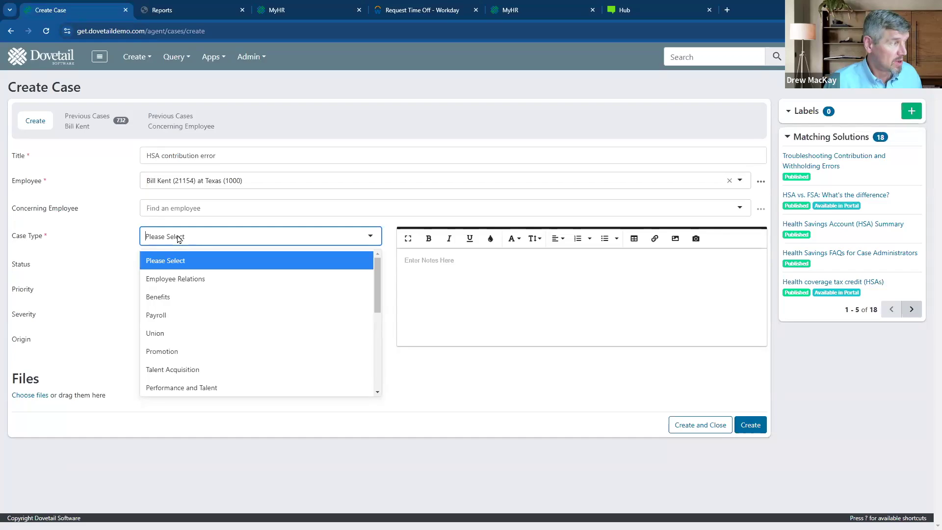
click(168, 297)
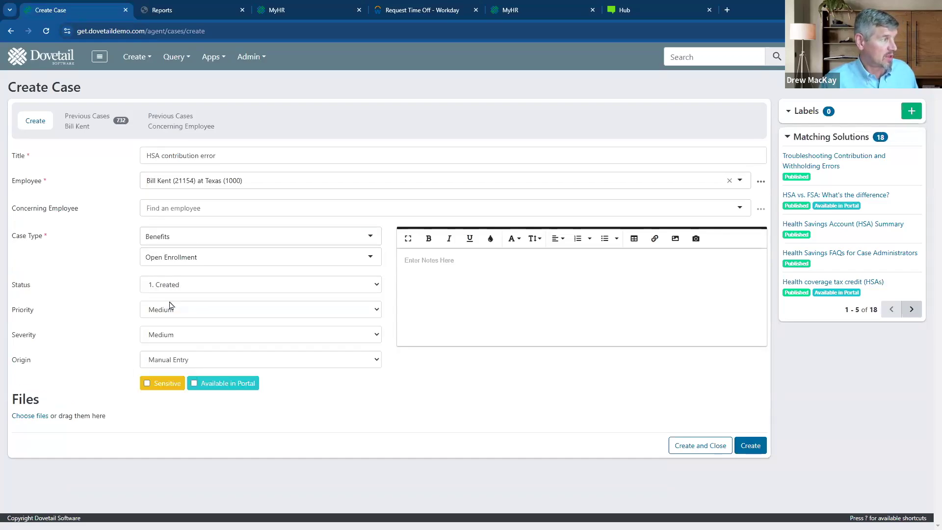
click(174, 263)
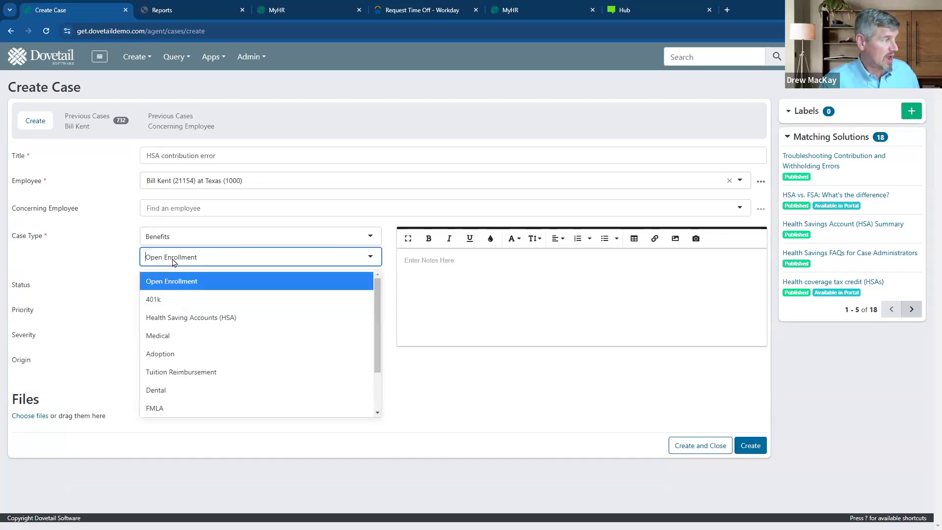
click(177, 317)
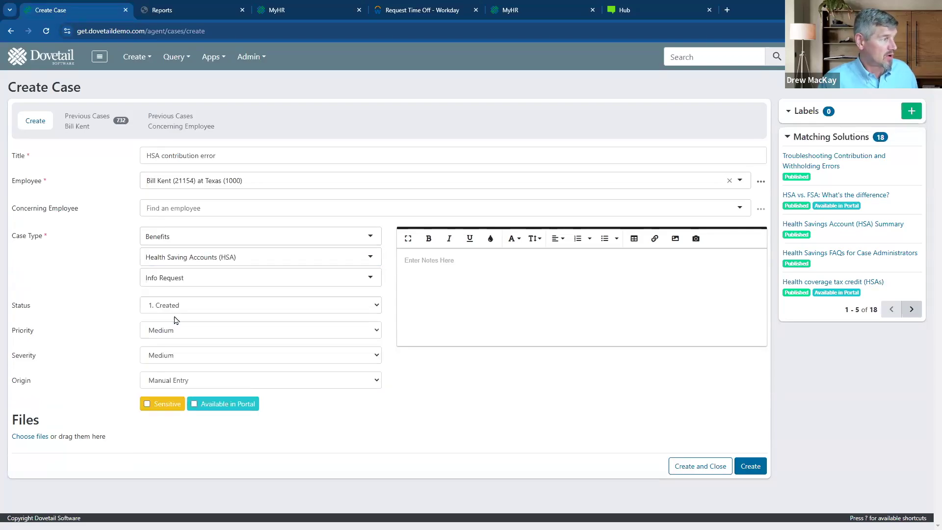
click(161, 280)
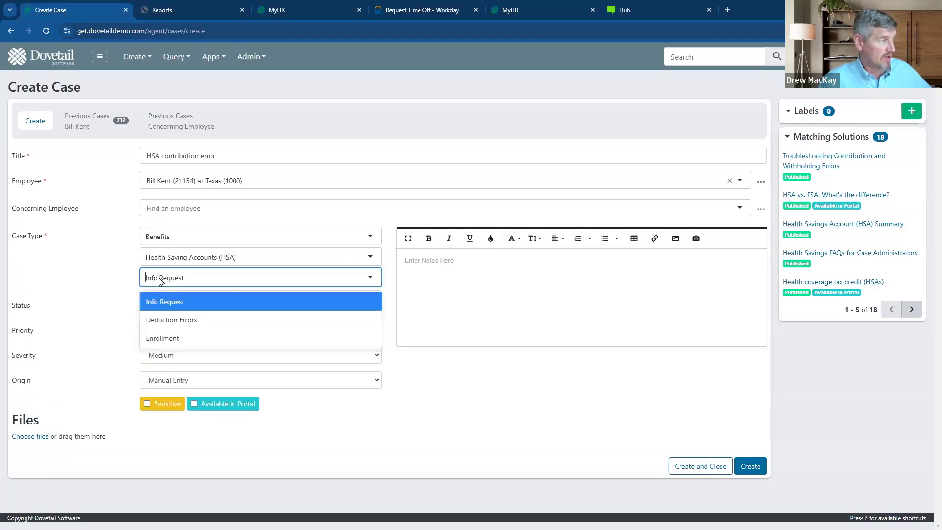
click(168, 322)
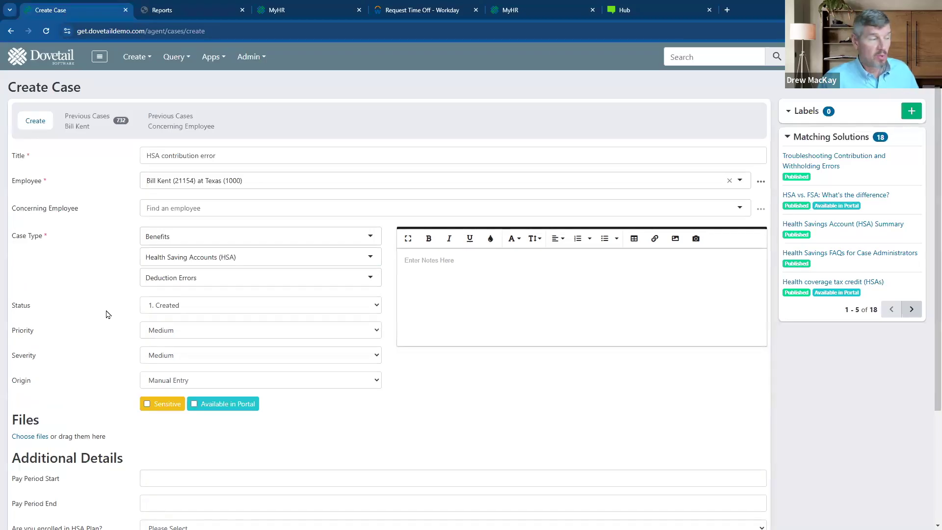
- Set the pay period to 10/1/2024–10/15/2024, HSA enrollment to Yes, and the plan to Health Plan B
scroll(126, 358, down, 3)
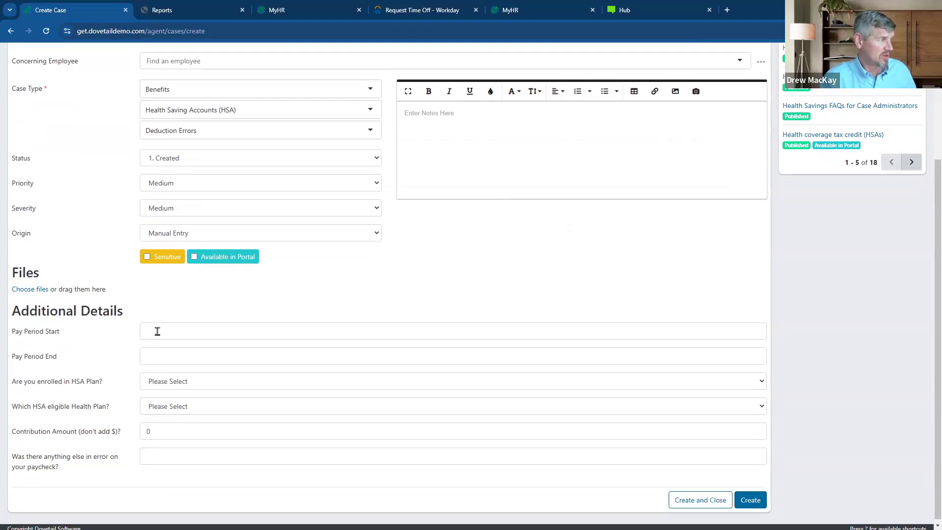
click(158, 332)
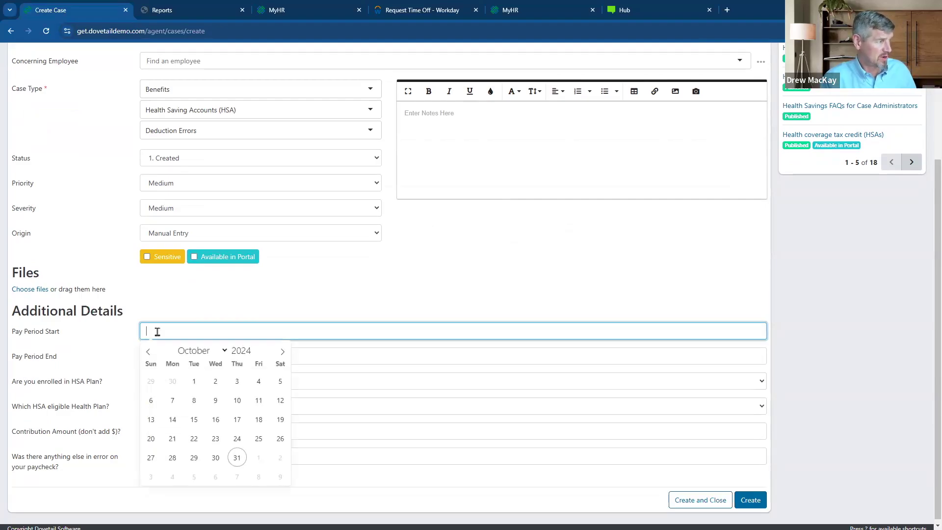
click(195, 382)
click(172, 359)
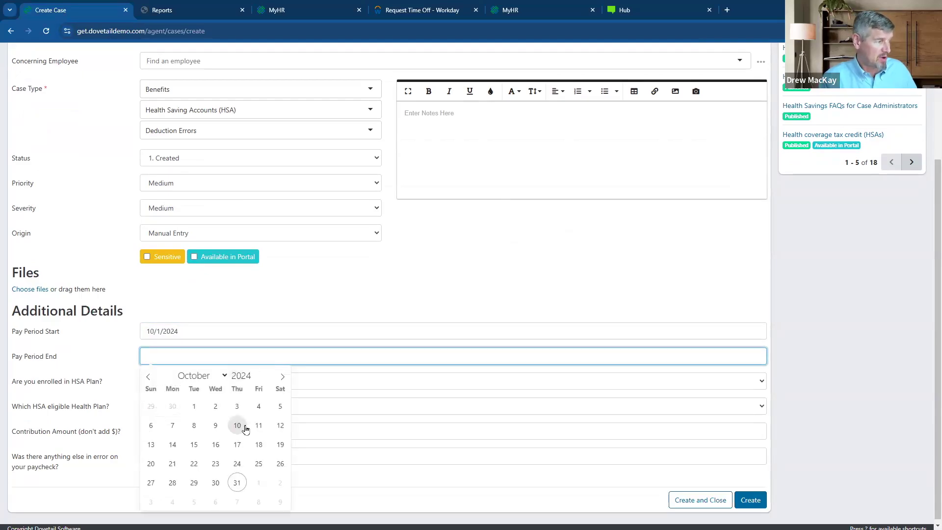
click(194, 446)
click(188, 382)
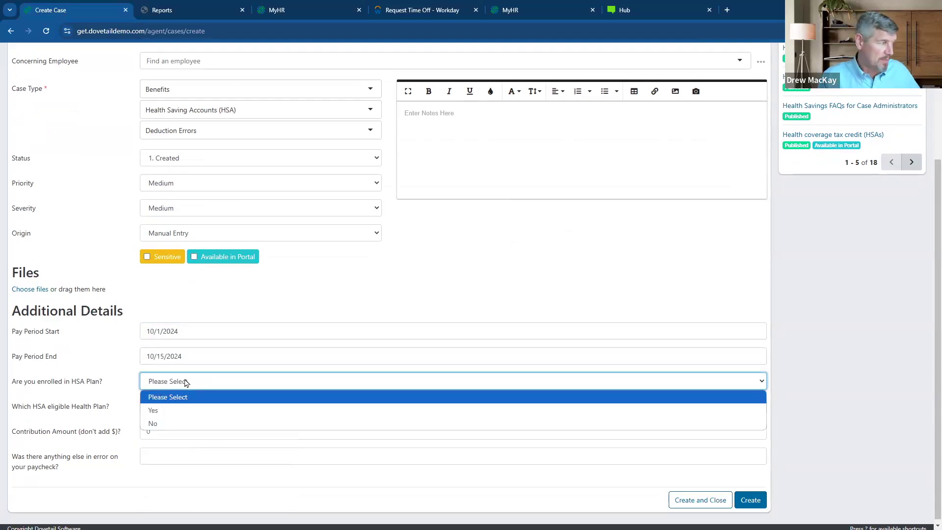
click(170, 411)
click(168, 409)
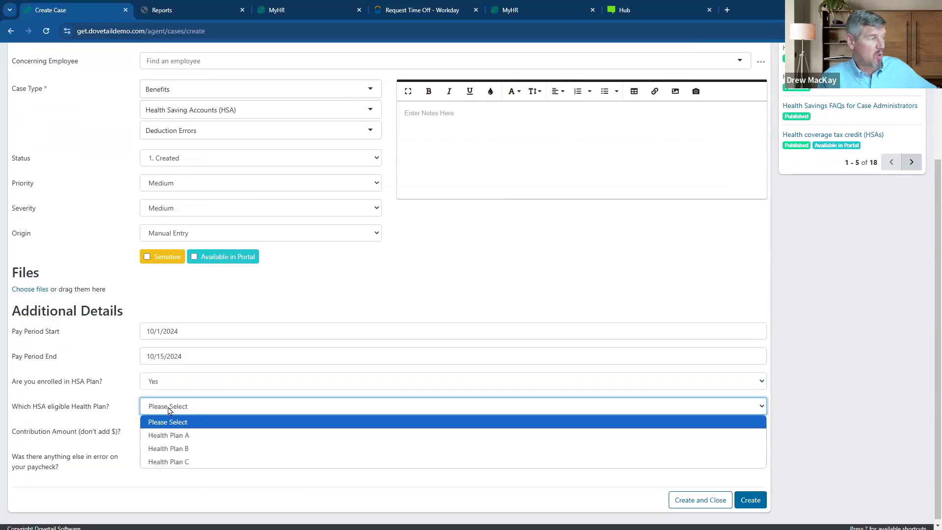
click(182, 449)
- Enter a contribution amount of 22 and create the case
click(164, 428)
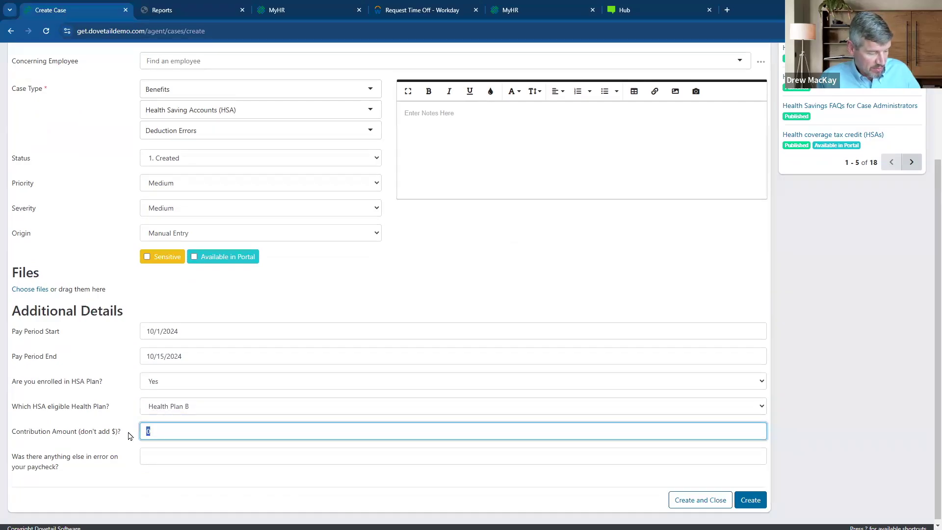
text(22)
click(167, 458)
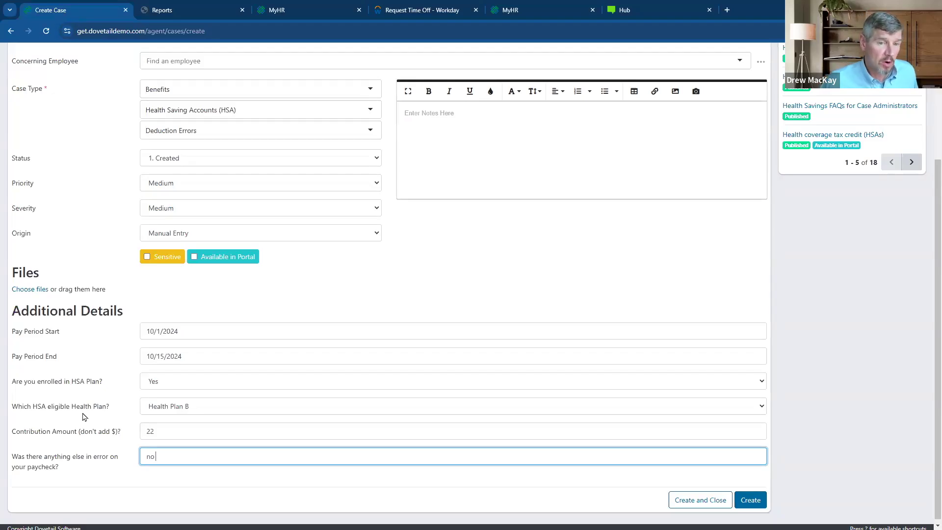
click(748, 497)
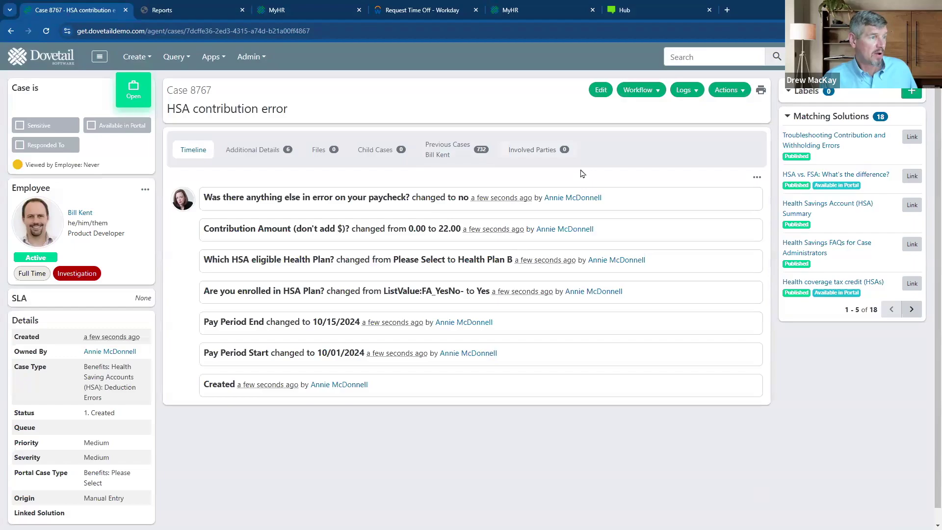
- Collapse the timeline to Show Less and start a new Log Note on the case
click(757, 177)
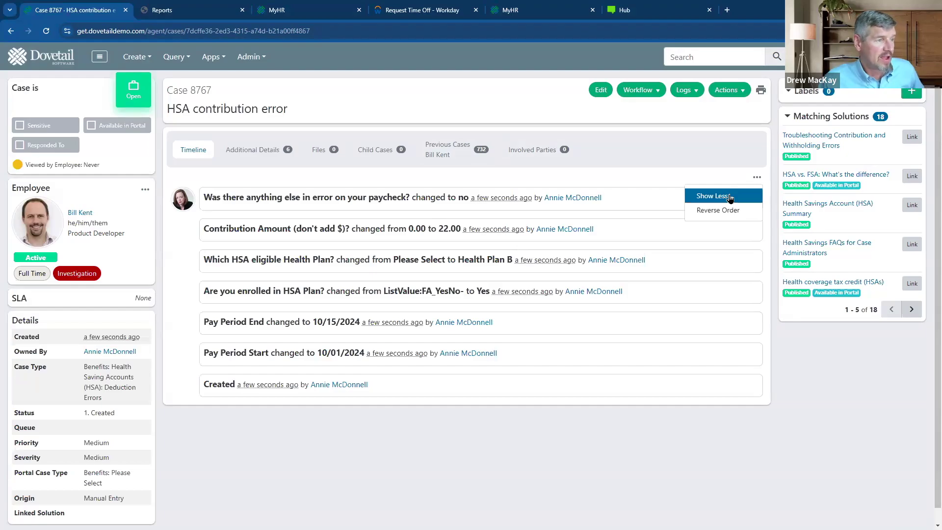
click(730, 198)
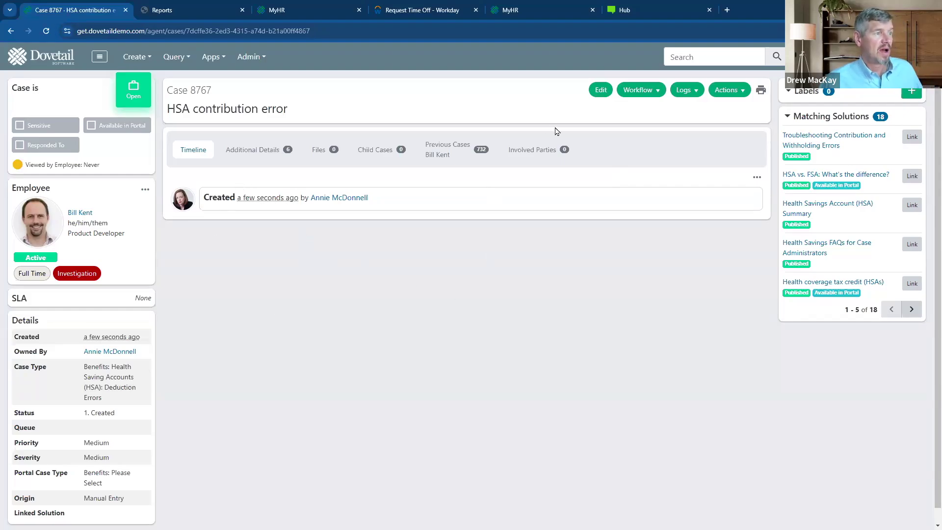
click(655, 92)
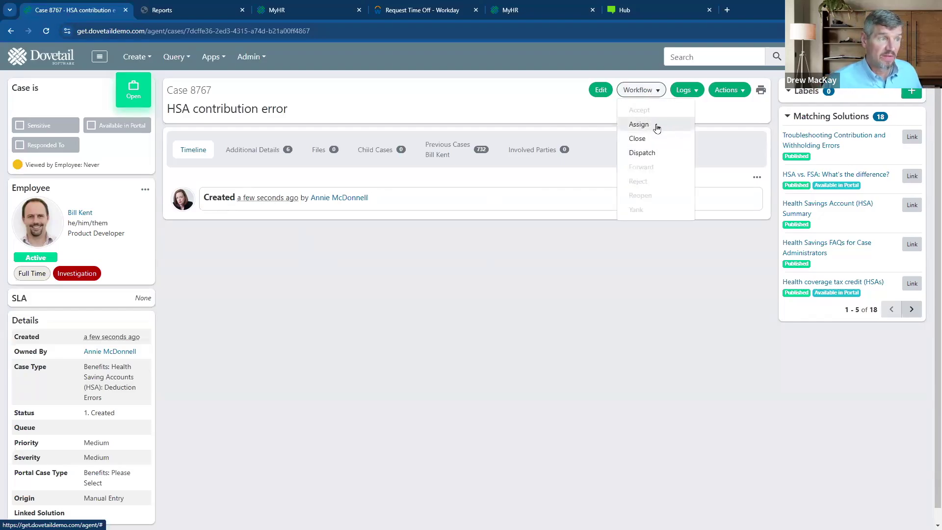
click(691, 104)
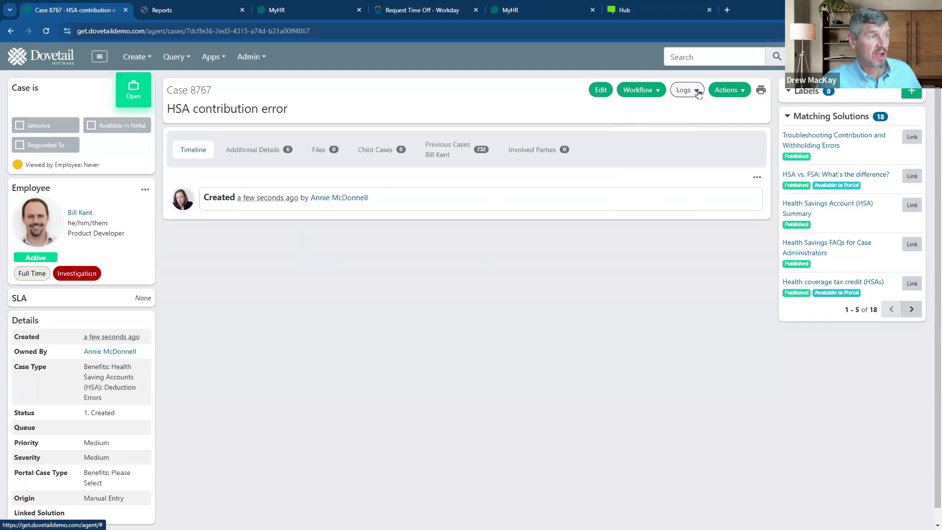
click(695, 91)
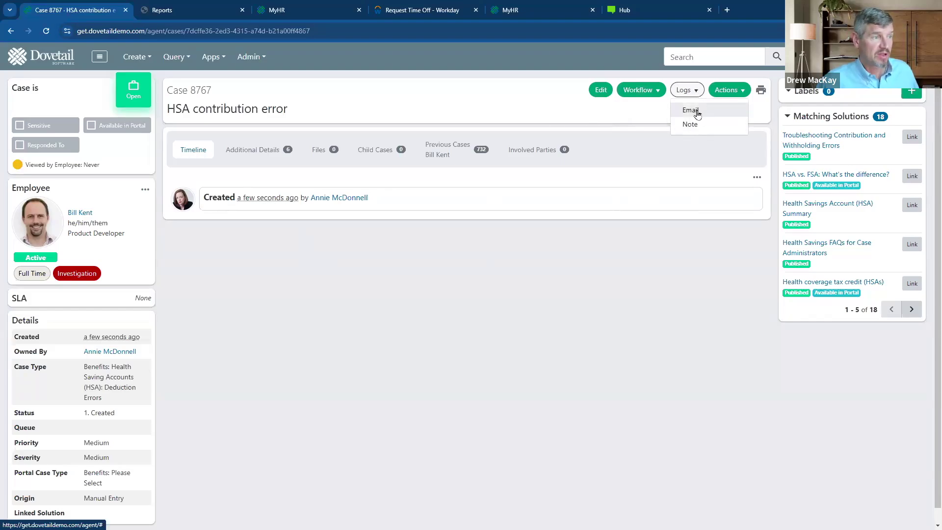
click(700, 125)
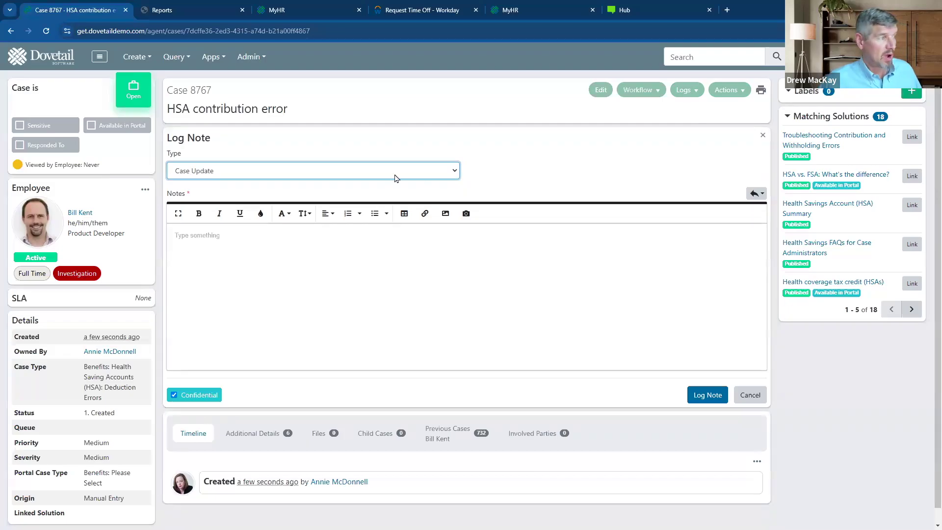
- Log a note from the Benefits HSA - Missing Contribution Troubleshooting template, marking enrollment Yes
click(357, 250)
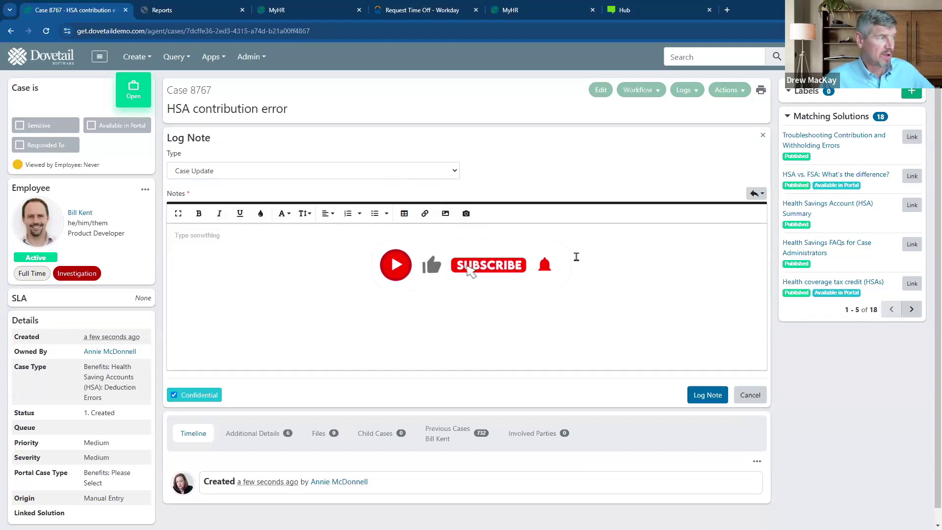
click(763, 194)
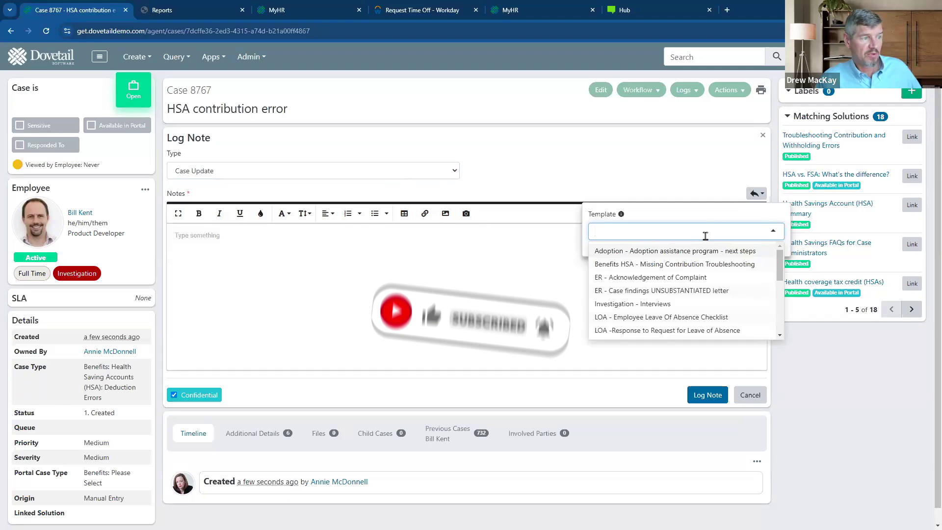
click(703, 263)
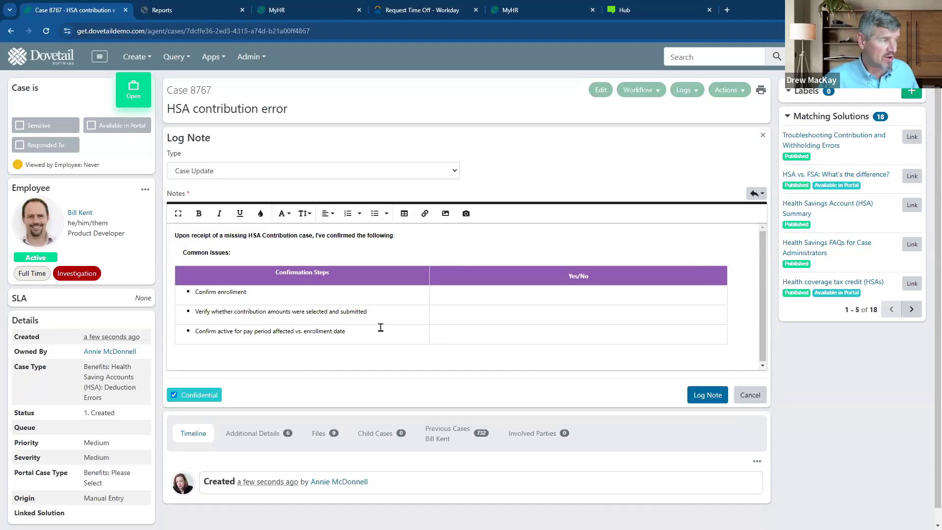
click(455, 331)
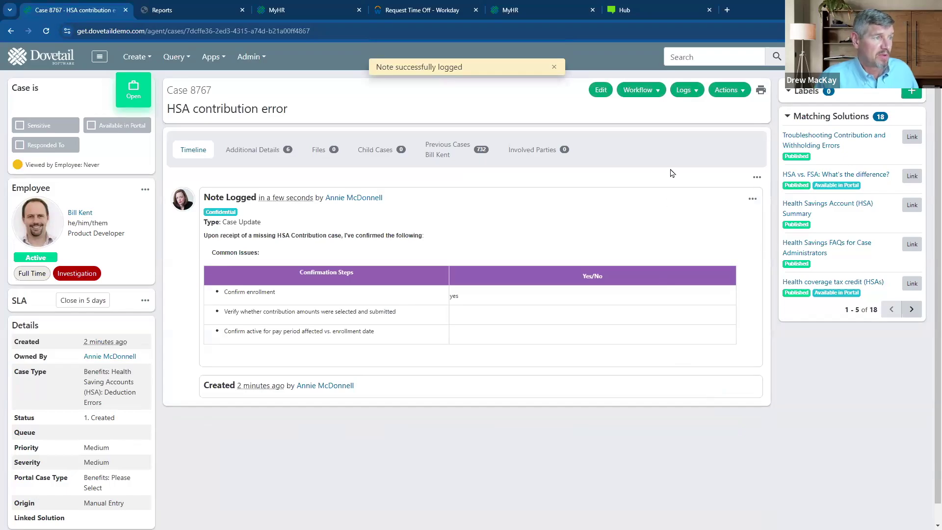
click(692, 93)
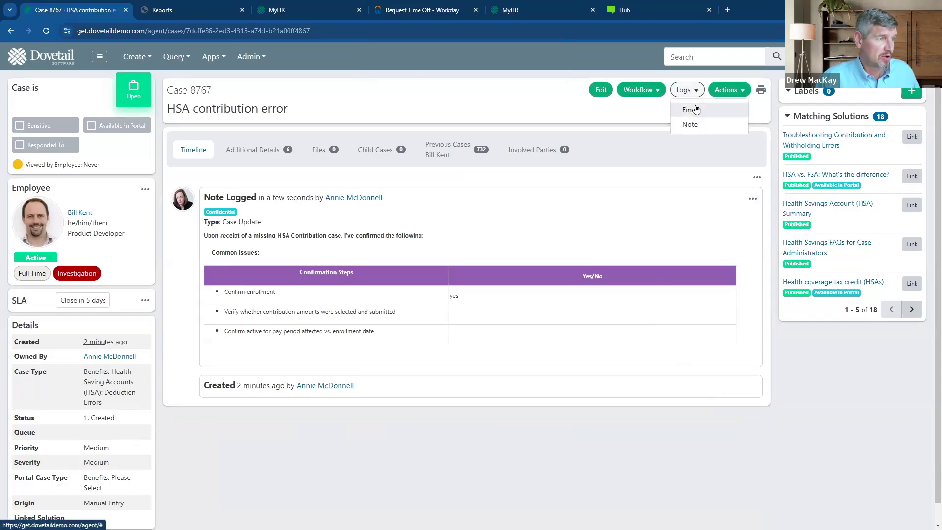
- Email the employee from the Benefits HSA - Missing Contribution Response template and log it
click(692, 111)
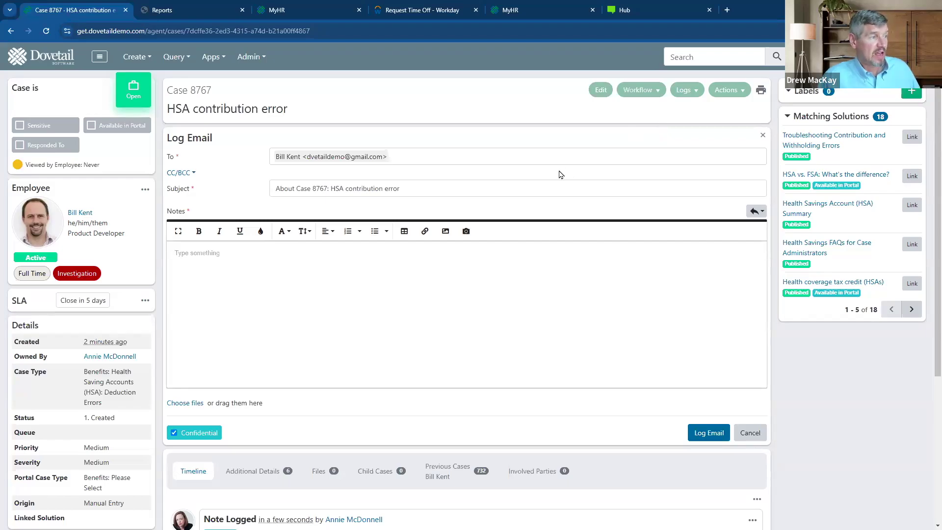
click(523, 298)
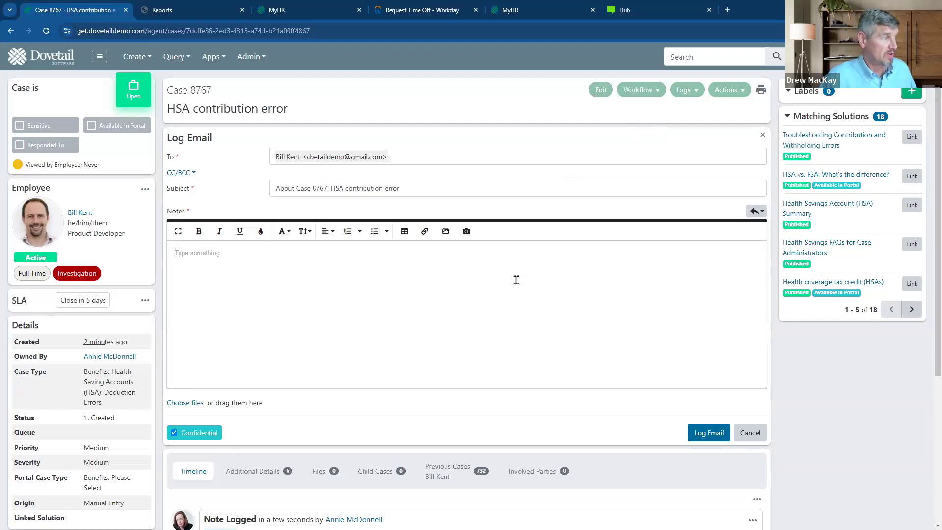
click(423, 156)
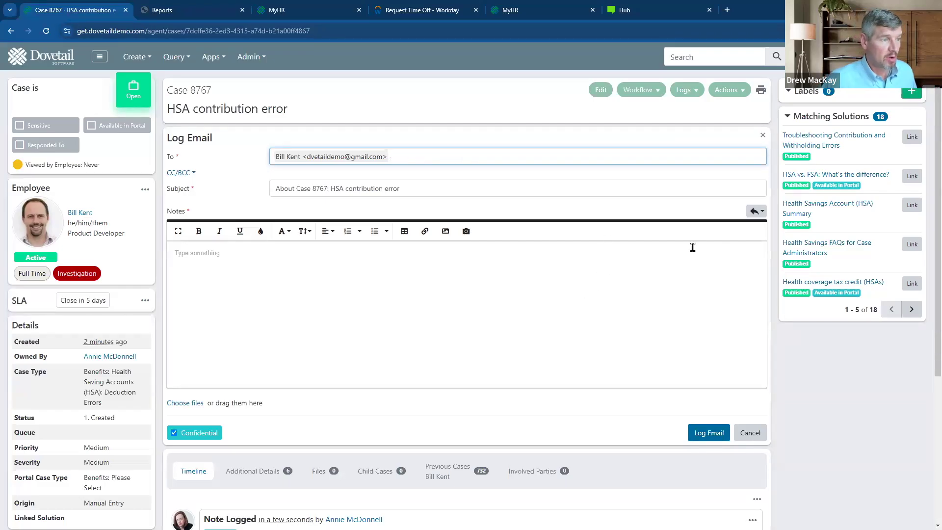
click(763, 212)
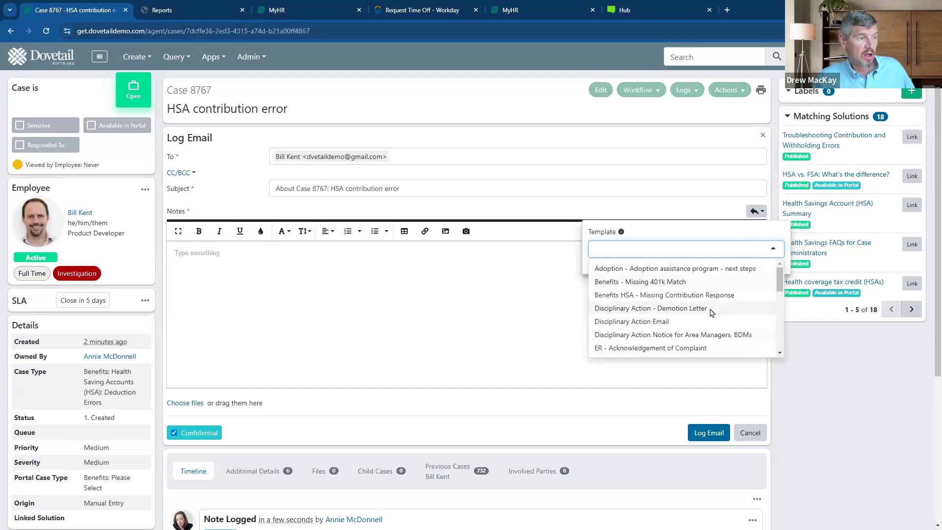
click(708, 296)
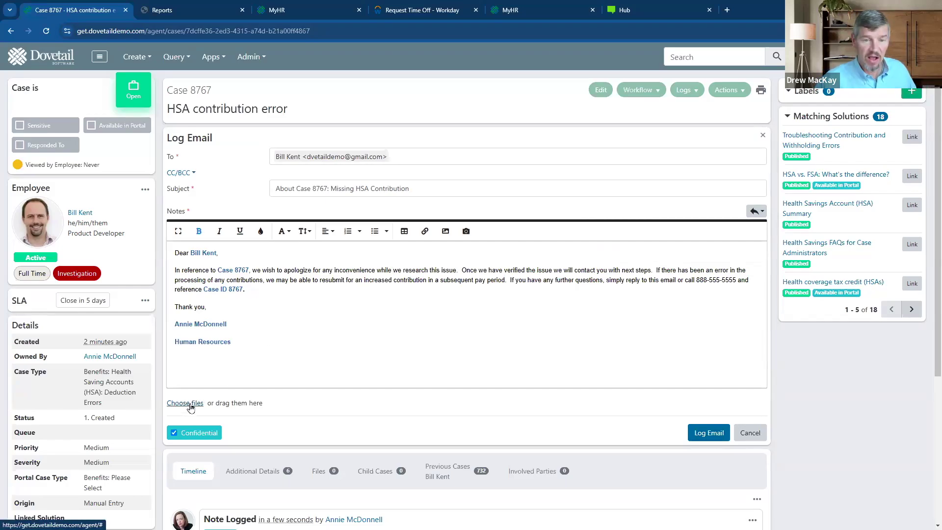
click(707, 433)
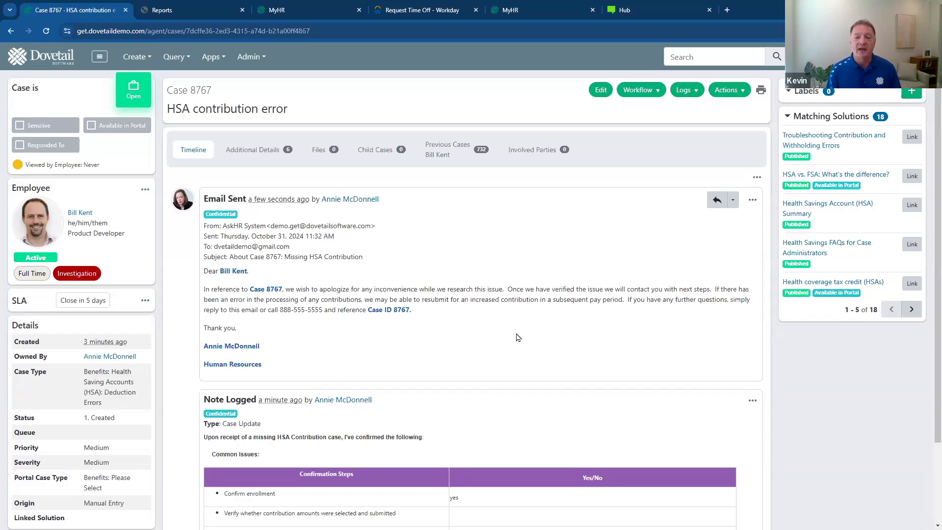
scroll(533, 332, down, 2)
scroll(537, 330, up, 2)
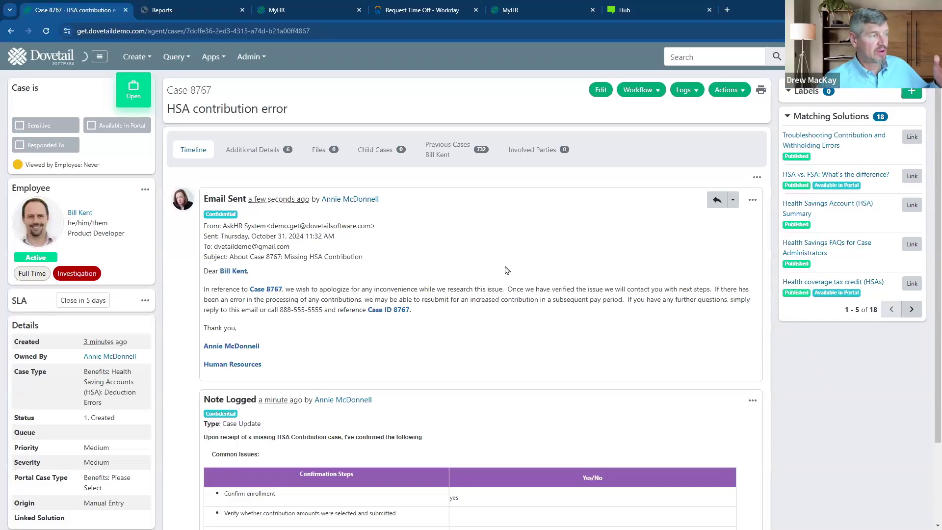
scroll(527, 243, down, 2)
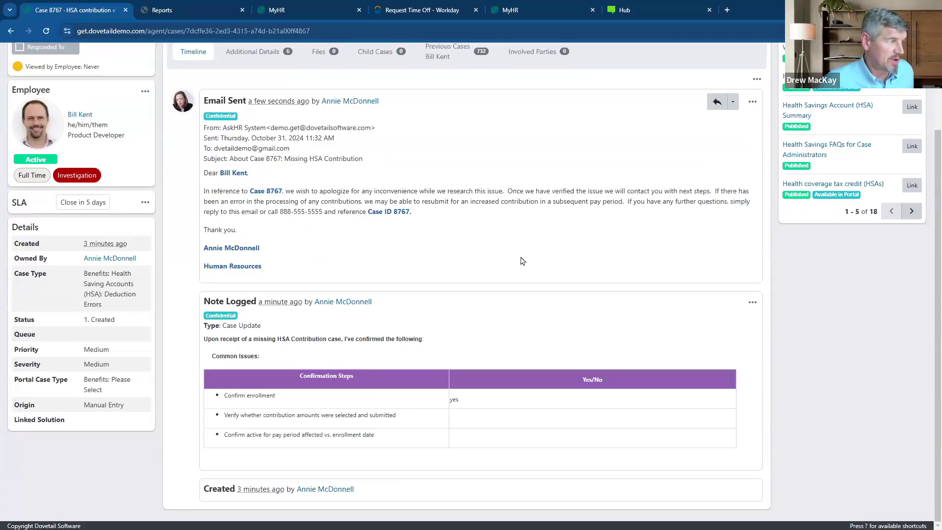
scroll(533, 263, up, 2)
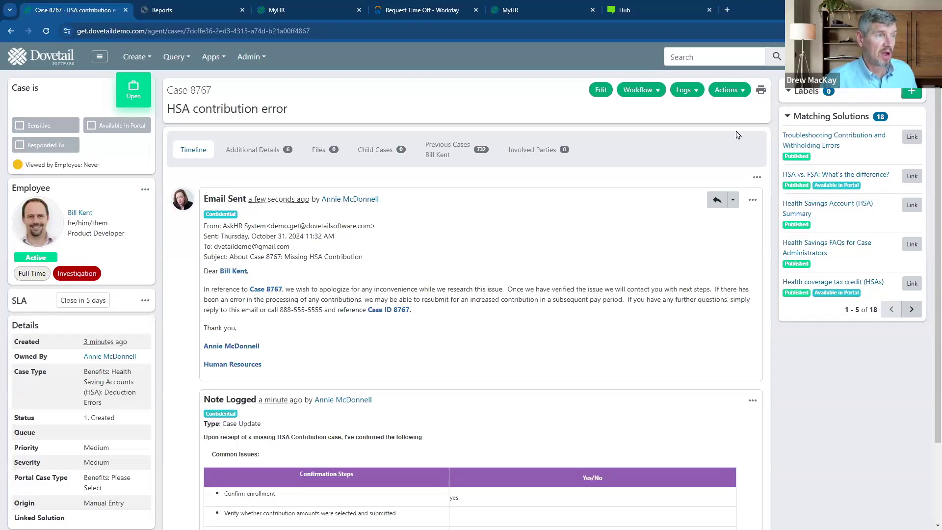
click(762, 91)
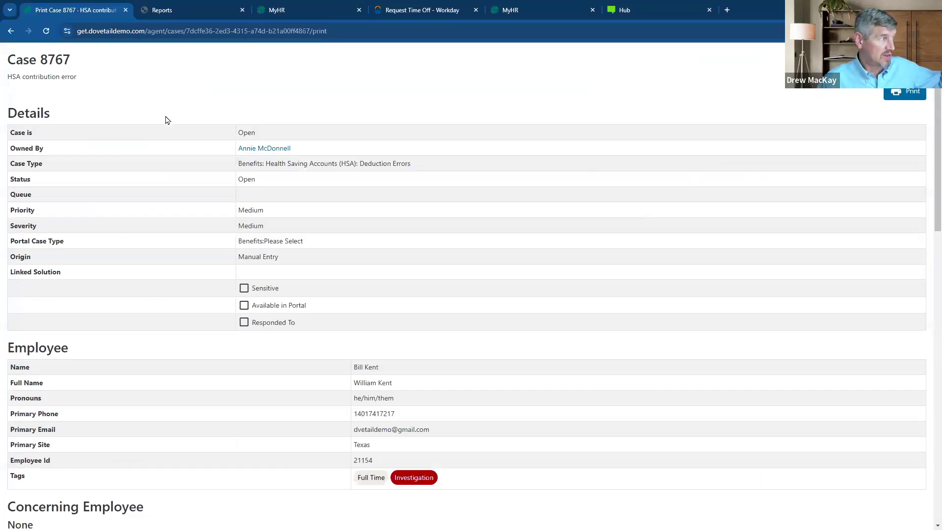
- Scroll through the printable Case 8767 page, then go back to the case
scroll(165, 118, down, 2)
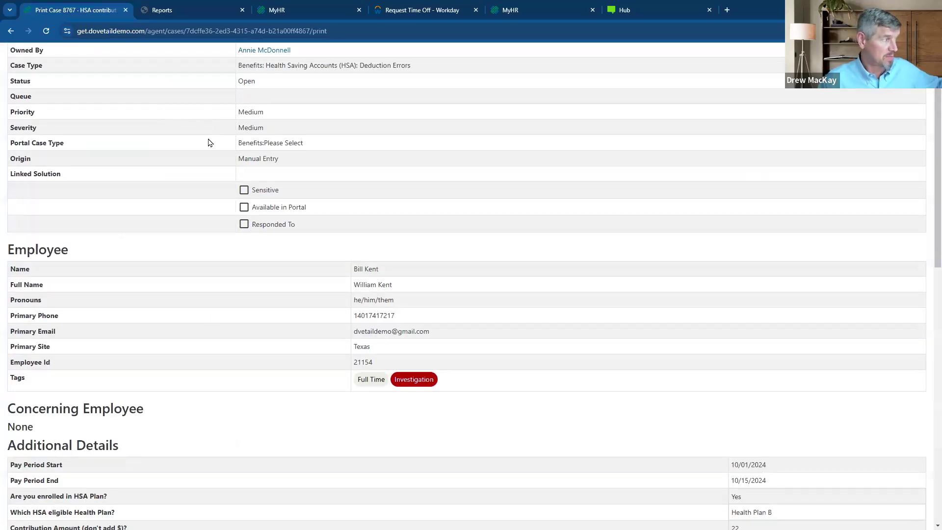
scroll(210, 144, down, 1)
scroll(210, 145, down, 10)
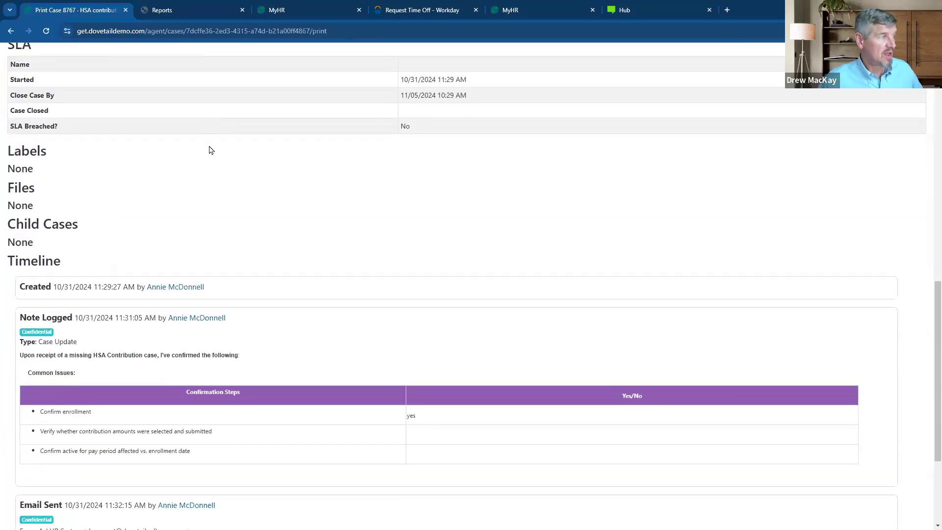
scroll(233, 183, down, 1)
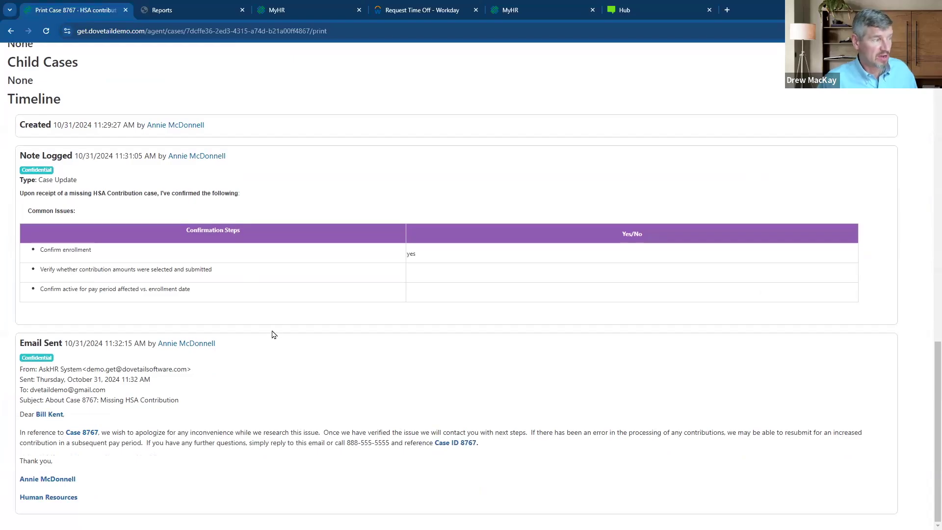
scroll(414, 382, up, 6)
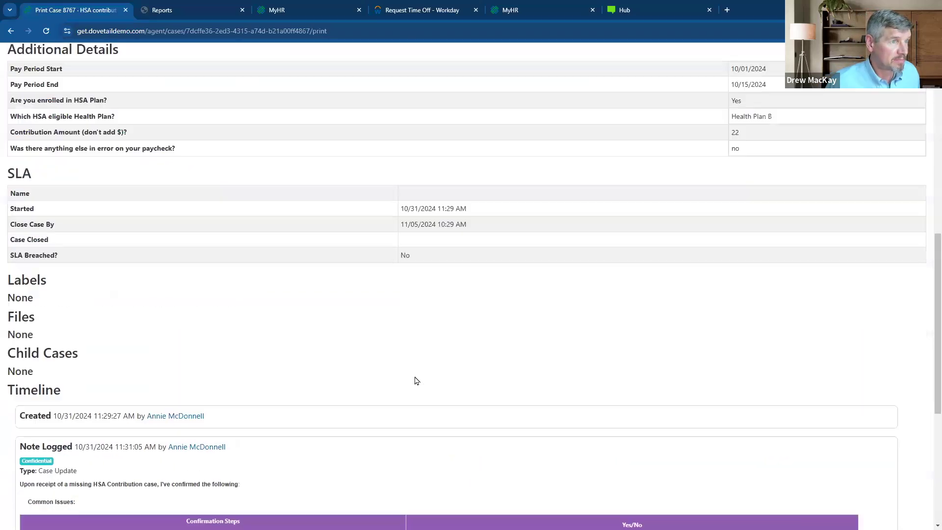
key(alt+Left)
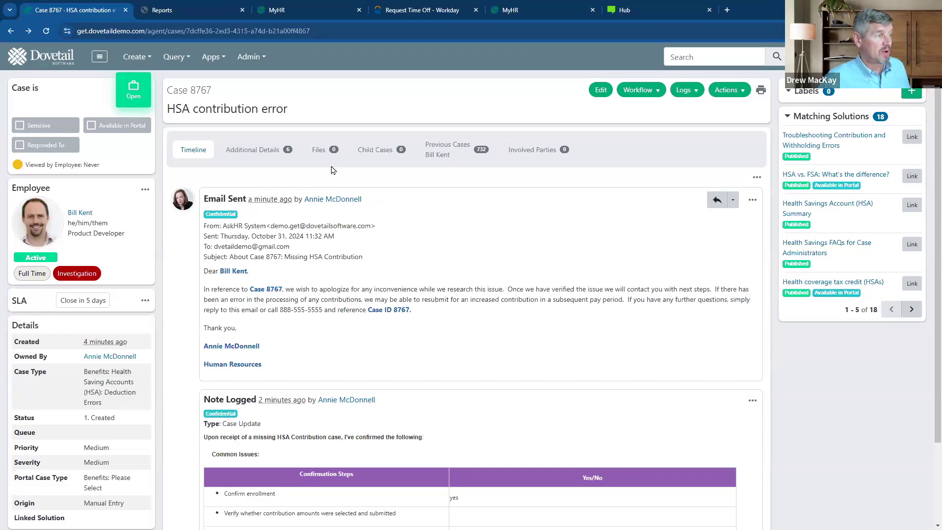
- Upload Solutions - 401k Matching Plan.docx from Case demo docs > Benefits in the Files tab
click(316, 151)
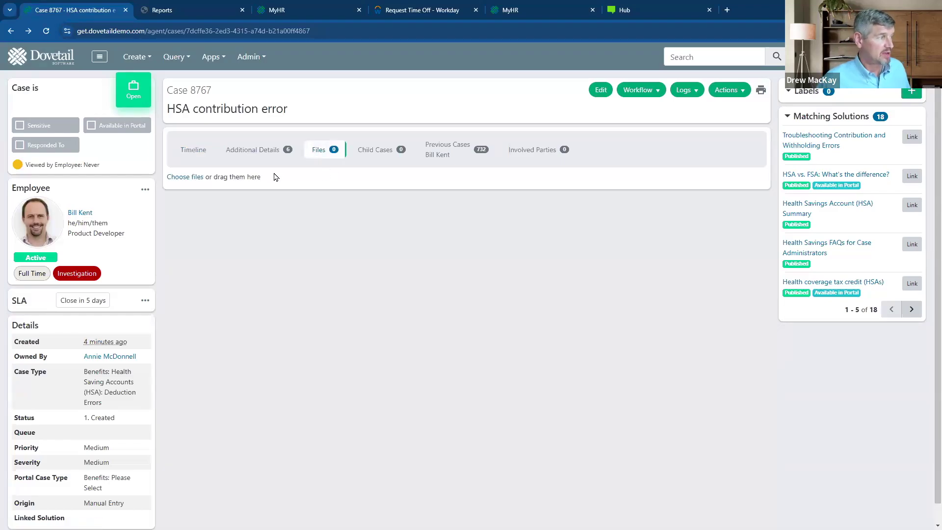
click(189, 180)
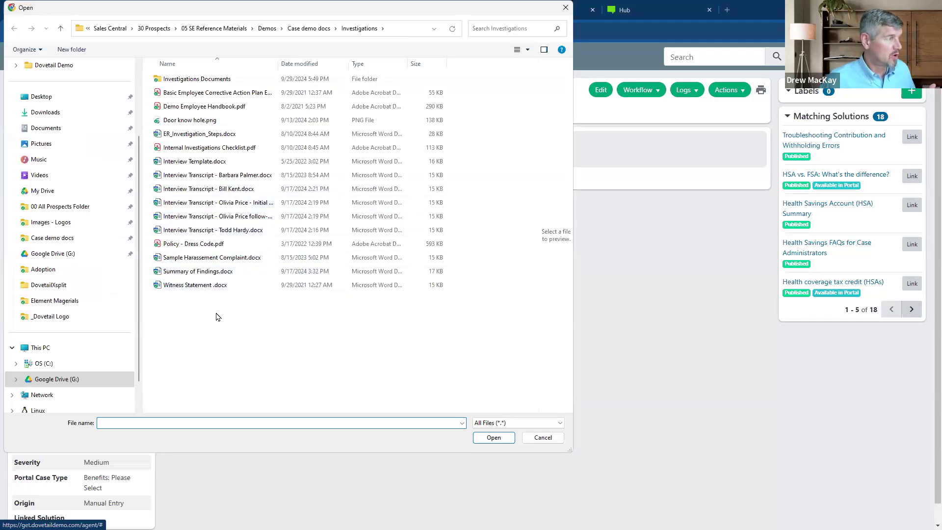
click(309, 28)
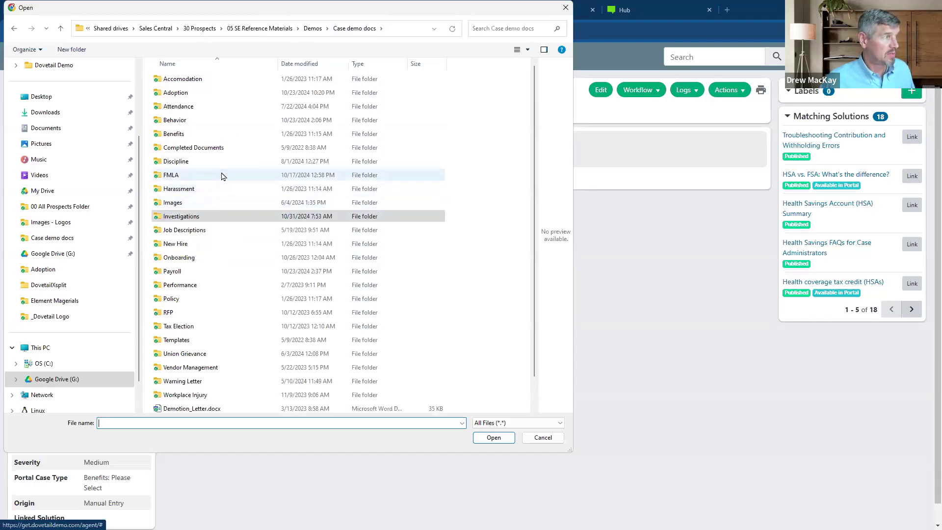
click(202, 138)
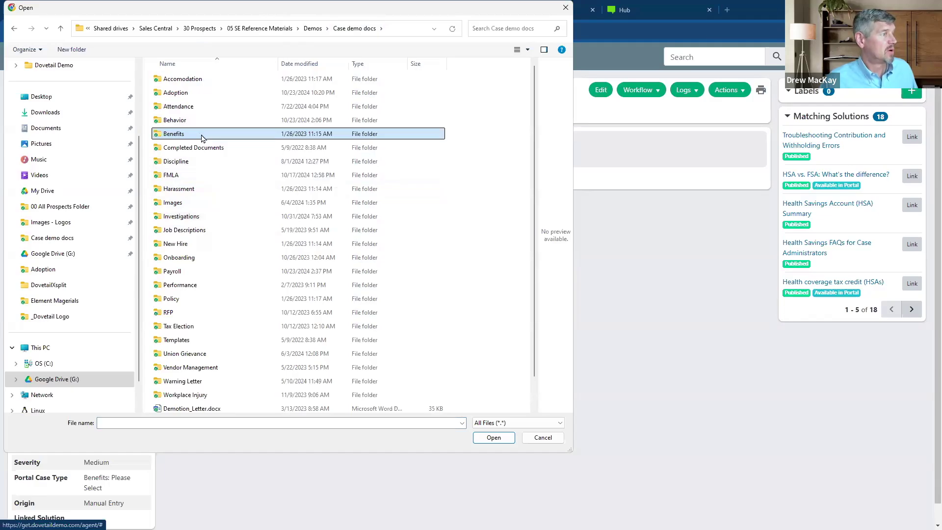
double_click(202, 137)
click(206, 79)
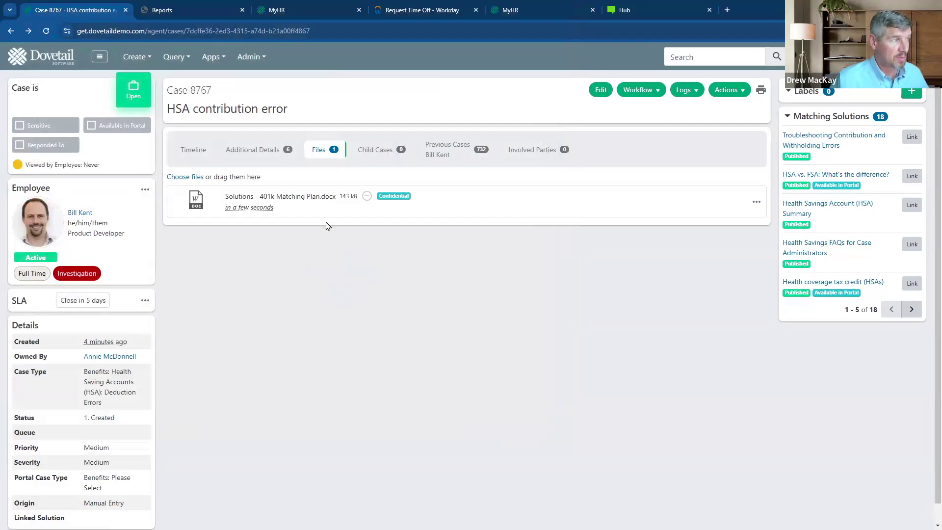
- Show Case 8767's timeline, review the new Attachment Added entry, and view the Logs options
mouse_move(328, 153)
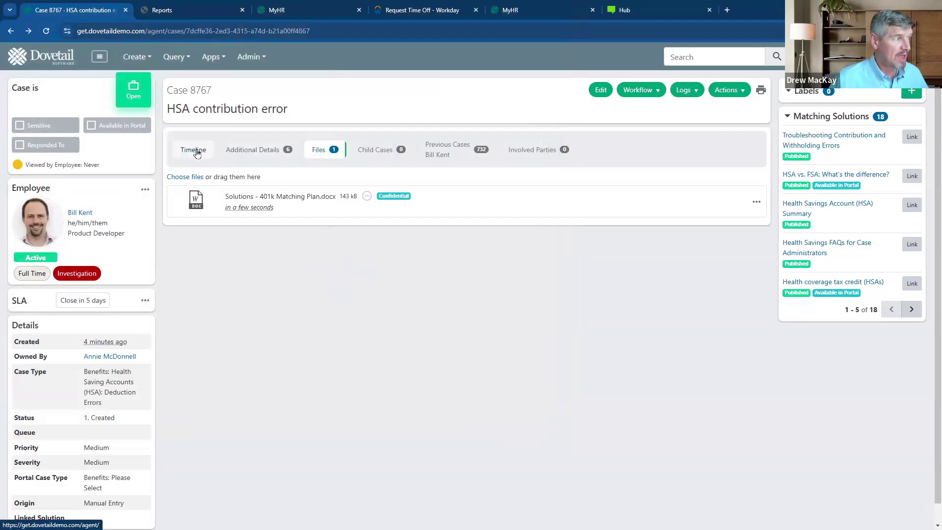
click(191, 151)
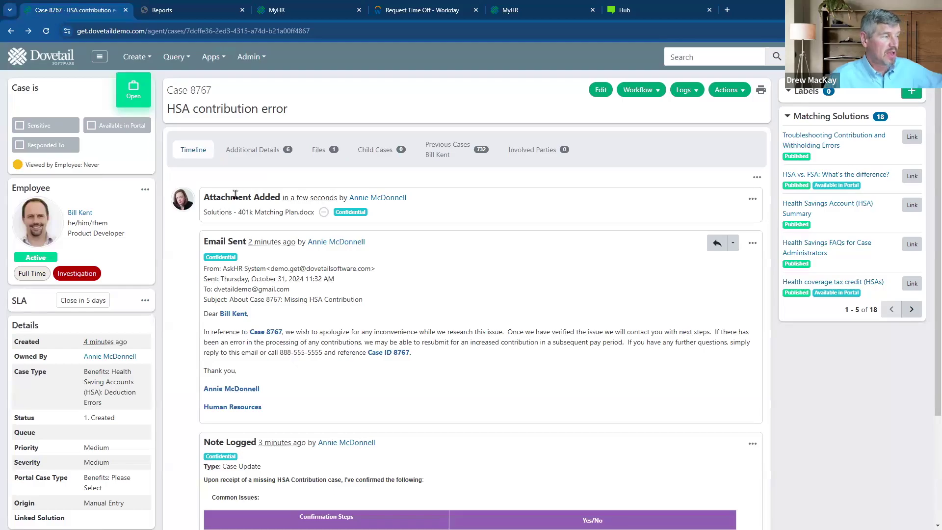
scroll(255, 220, down, 3)
scroll(259, 278, up, 3)
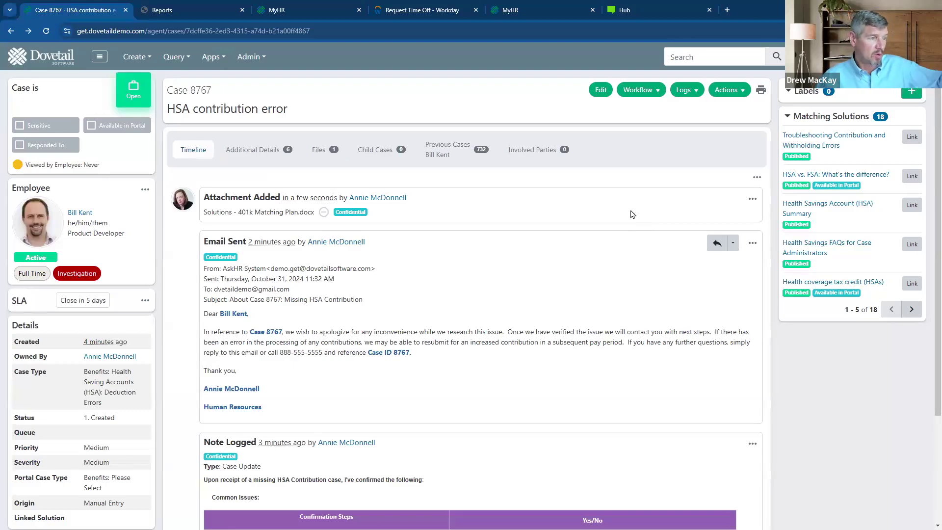
click(694, 92)
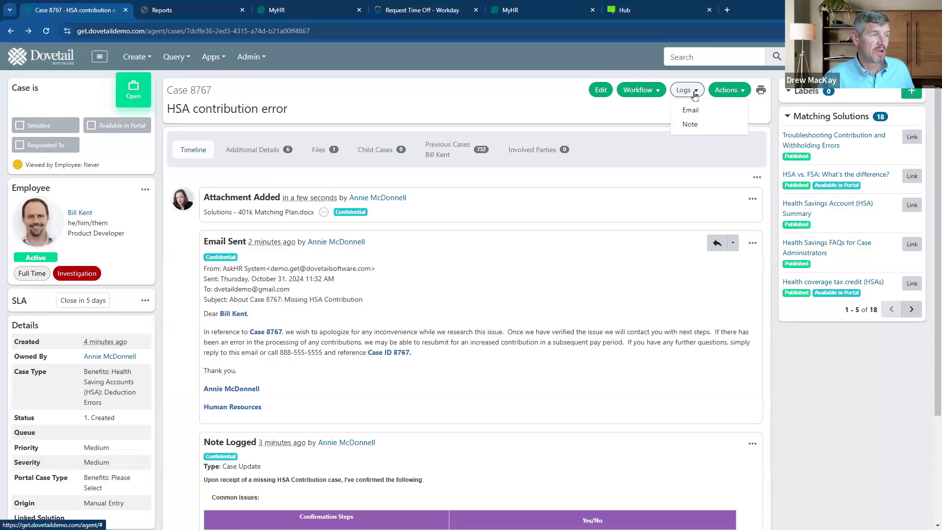
- Close Case 8767 from the Workflow menu with Quick Close resolution and the note 'resolution'
click(650, 91)
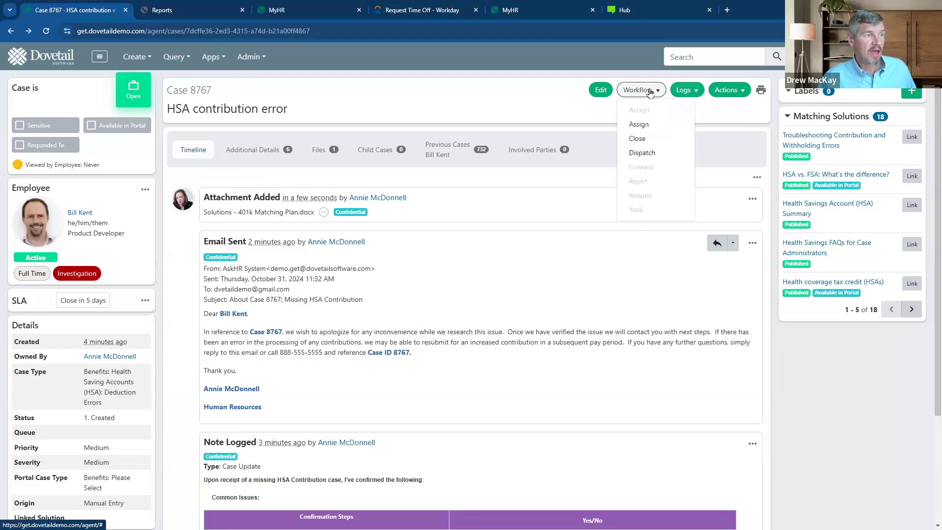
click(637, 142)
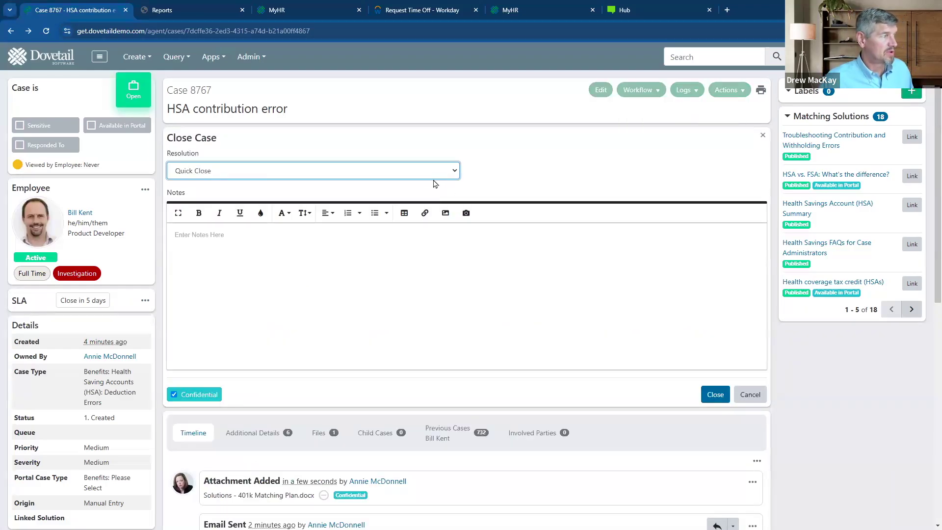
click(360, 176)
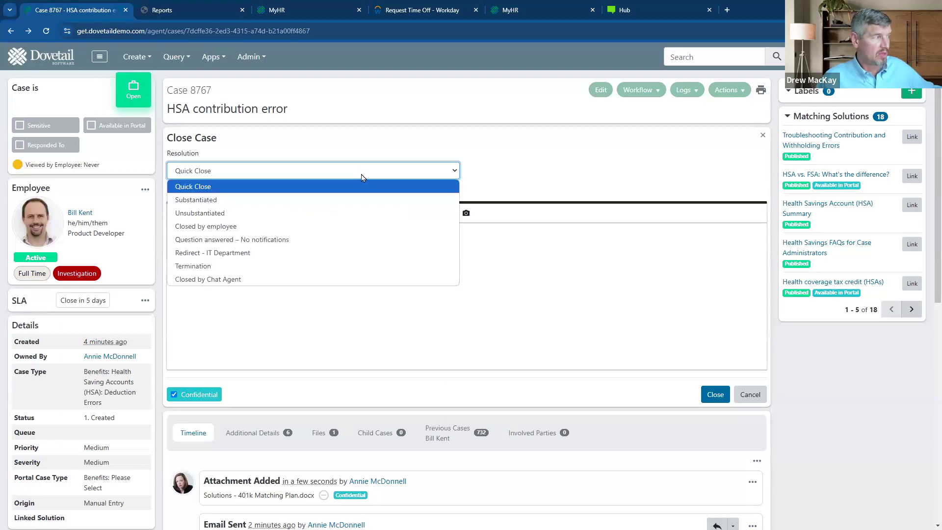
click(361, 185)
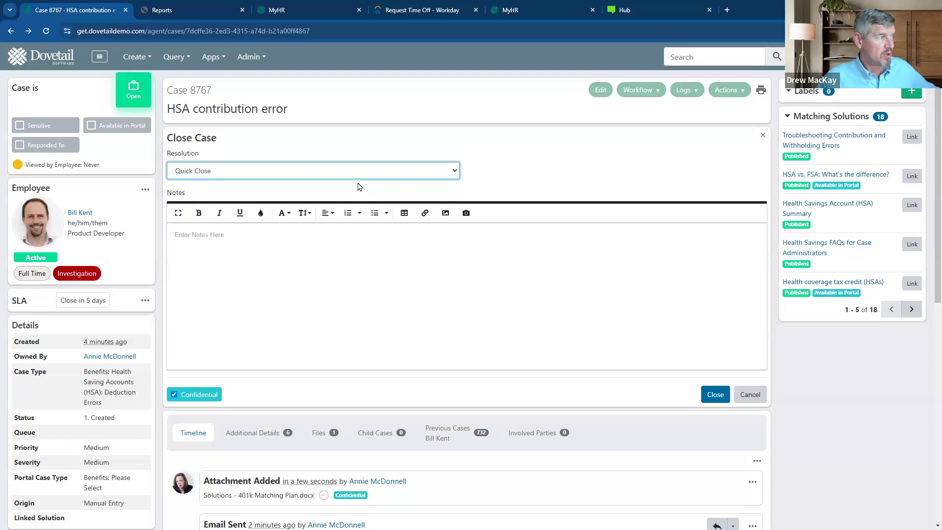
click(365, 253)
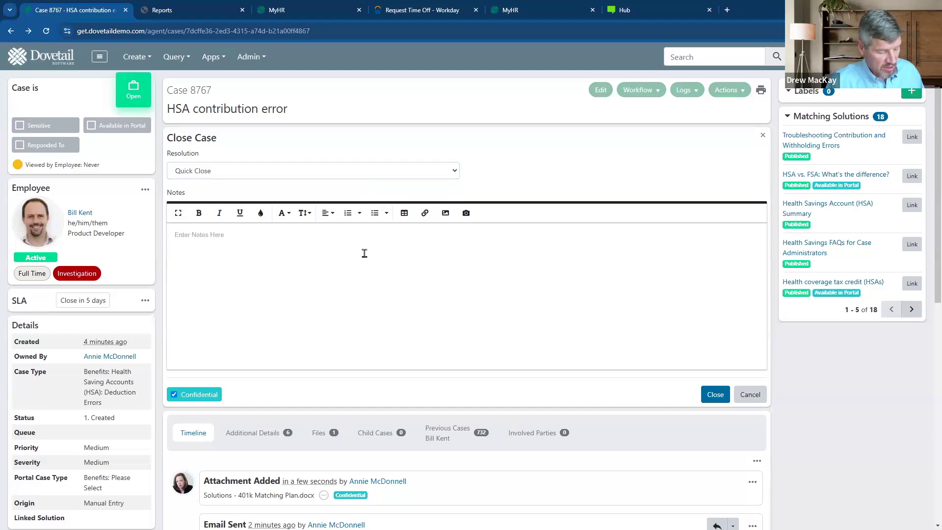
text(res)
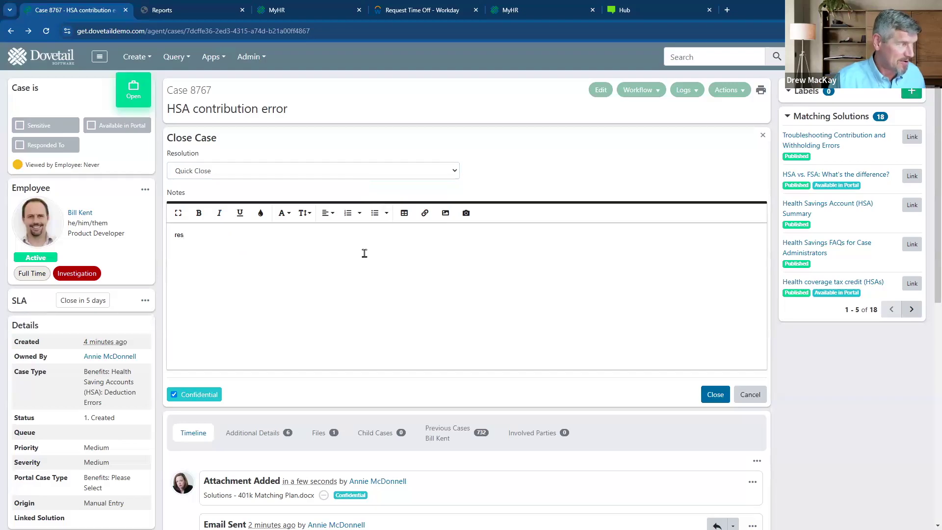
text(olution)
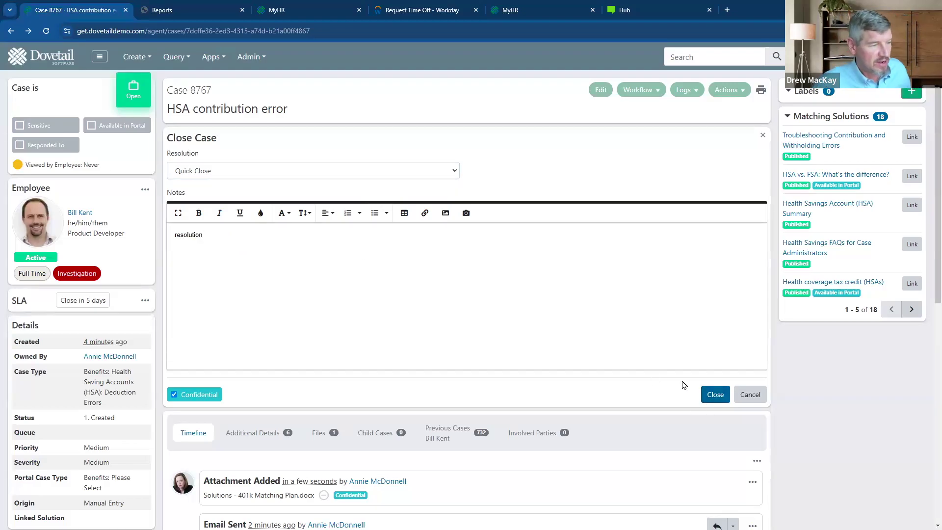
click(705, 396)
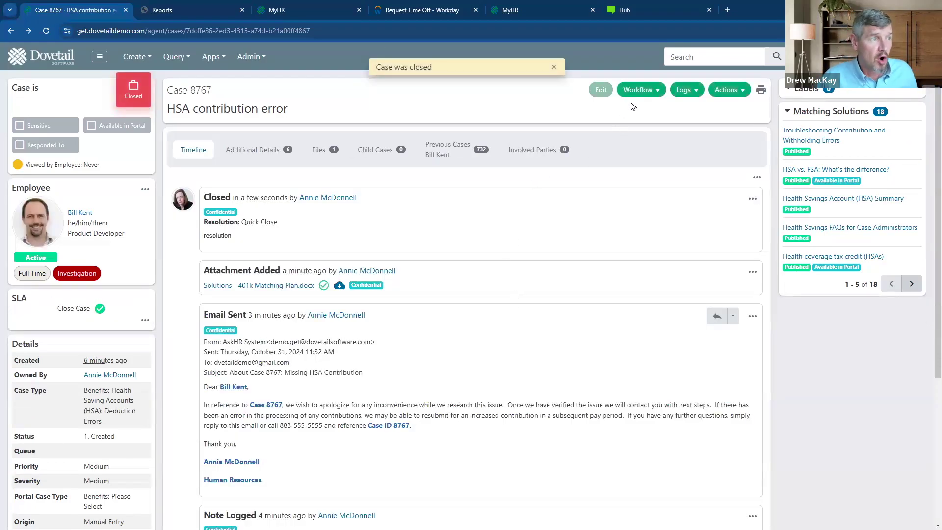
click(650, 92)
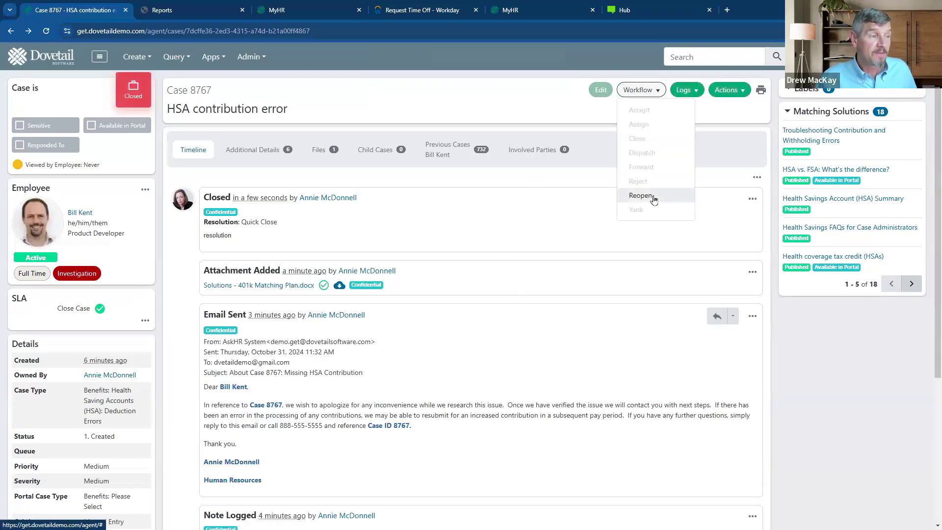
click(708, 185)
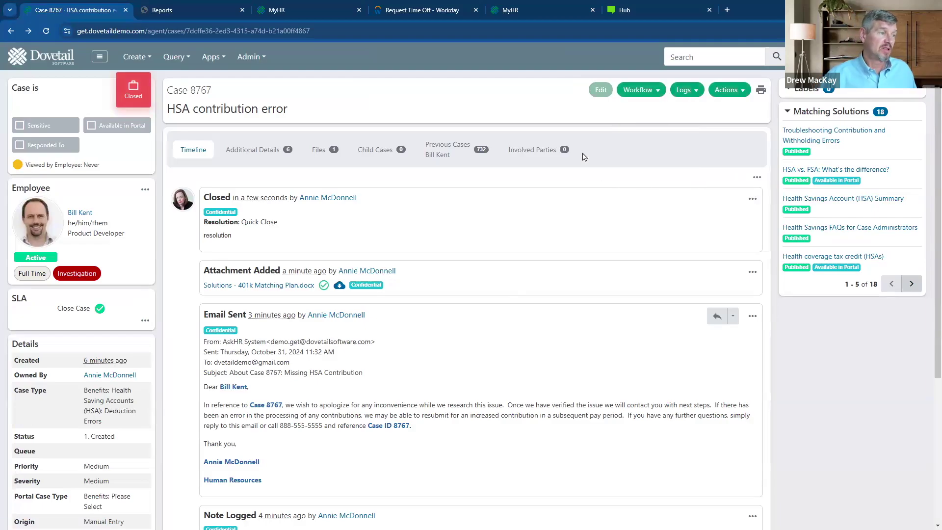